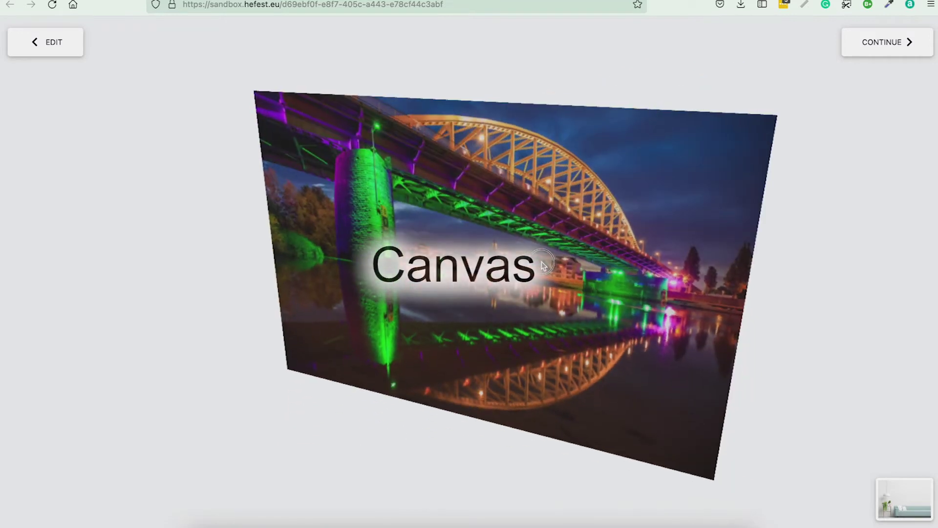
Preview the framed photo canvas hanging in the living-room scene
{"action": "left_click", "coordinate": [896, 501]}
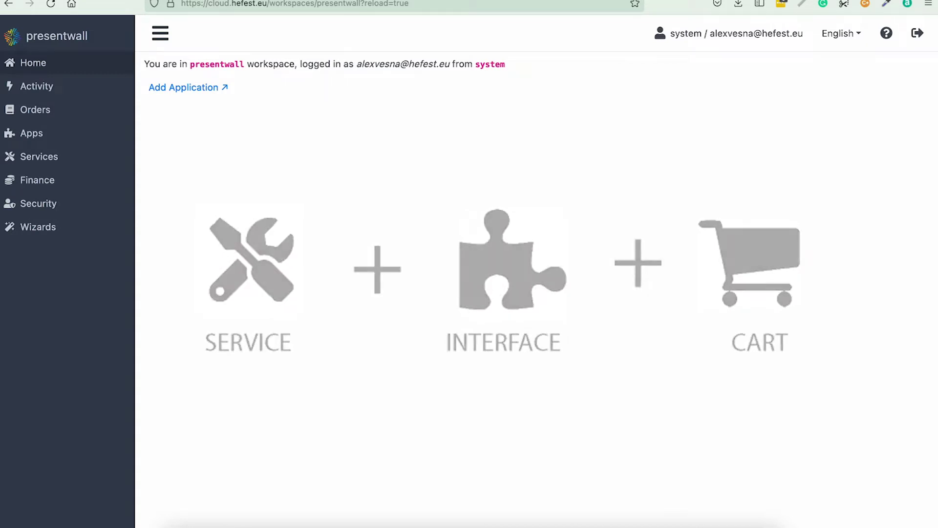
Create a Printer-type service called 'Wall Deco' from the Services page
{"action": "left_click", "coordinate": [54, 167]}
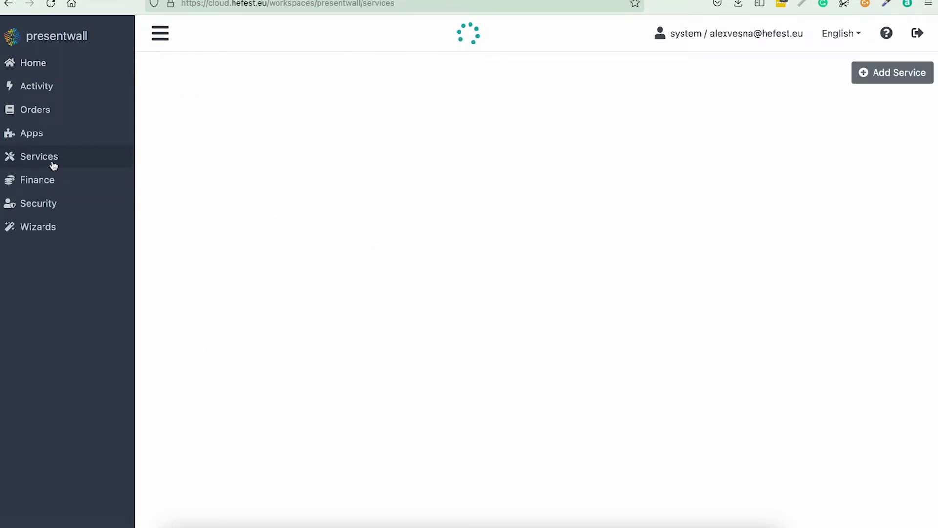
{"action": "left_click", "coordinate": [896, 73]}
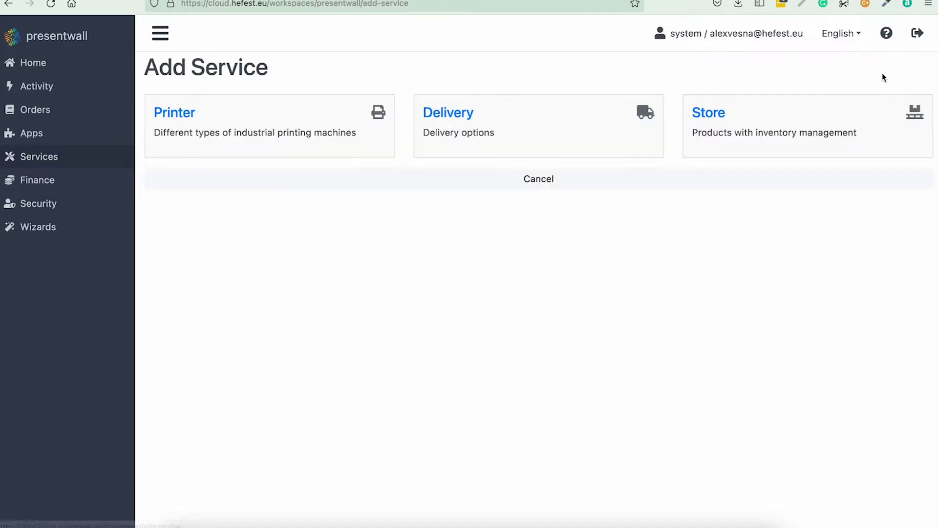
{"action": "left_click", "coordinate": [266, 119]}
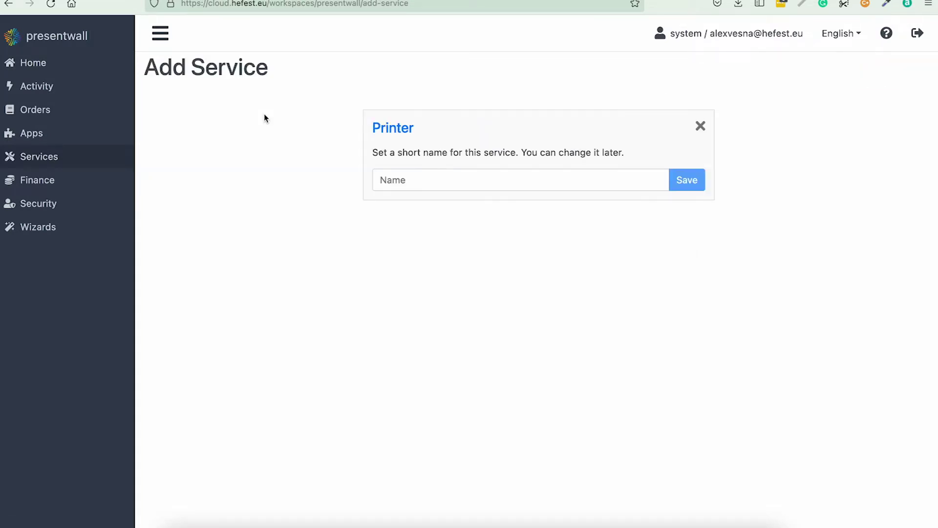
{"action": "left_click", "coordinate": [384, 179]}
{"action": "type", "text": "Wall Deco"}
{"action": "left_click", "coordinate": [688, 179]}
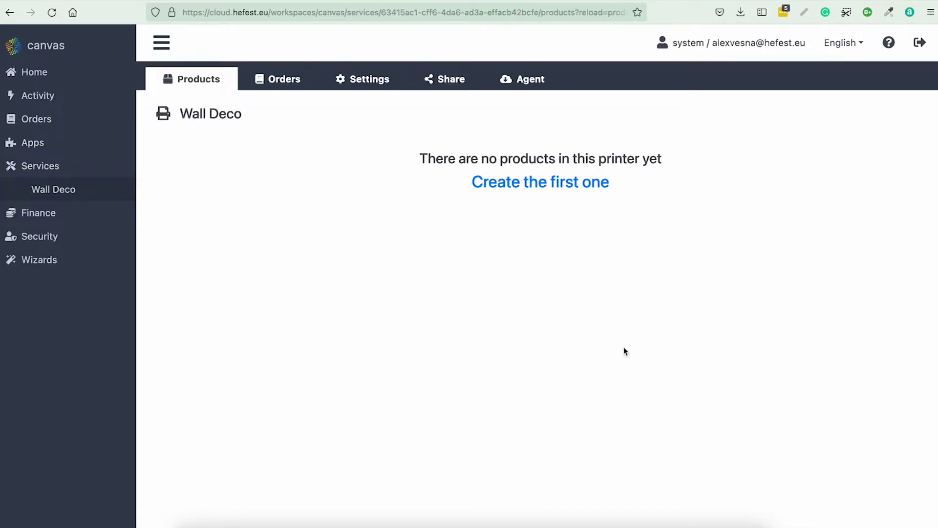
Start Wall Deco's first product as a Wall Decoration of type Canvas
{"action": "left_click", "coordinate": [548, 185]}
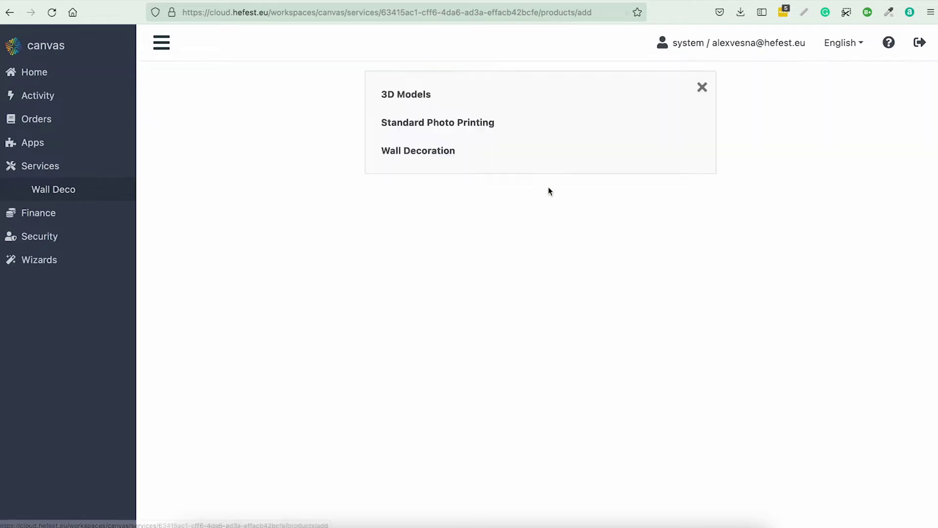
{"action": "left_click", "coordinate": [450, 152]}
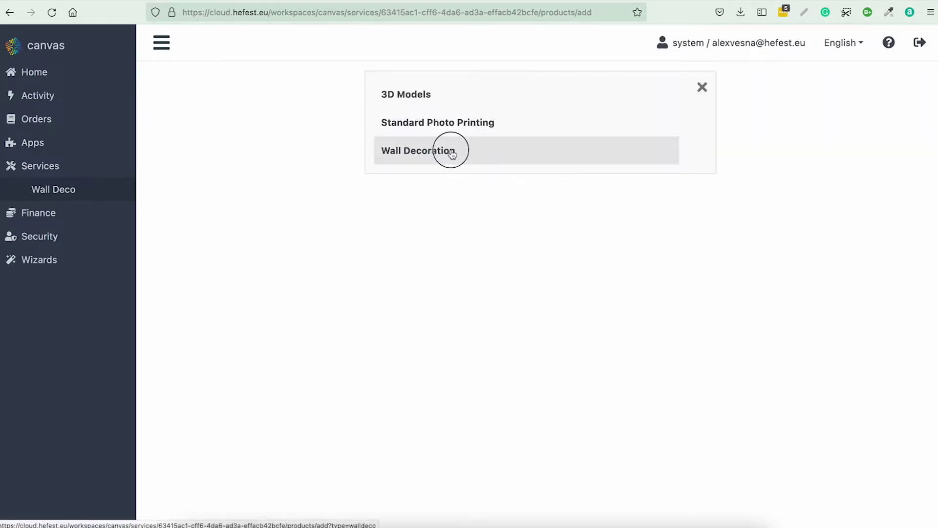
{"action": "left_click", "coordinate": [464, 136]}
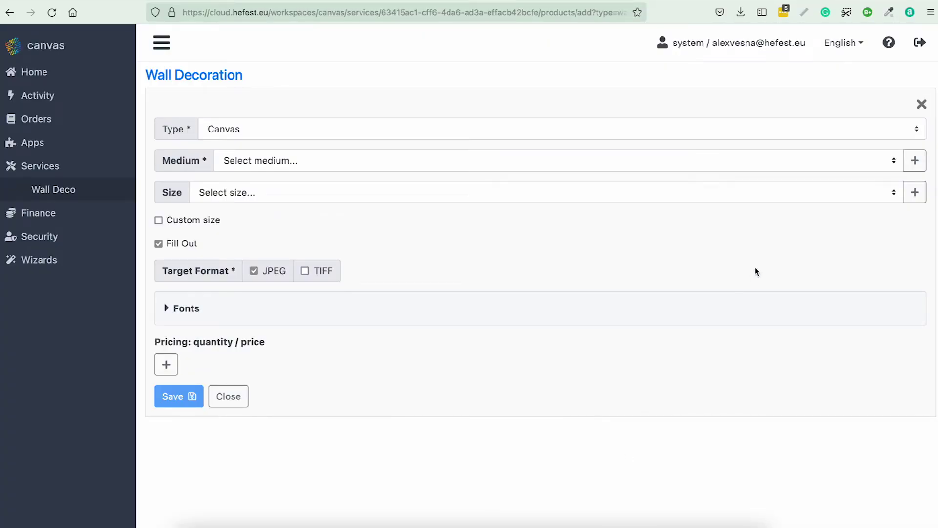
Define a Canvas medium with thickness 20, bar width 25, bleed 25, cropped to bleed
{"action": "left_click", "coordinate": [914, 159]}
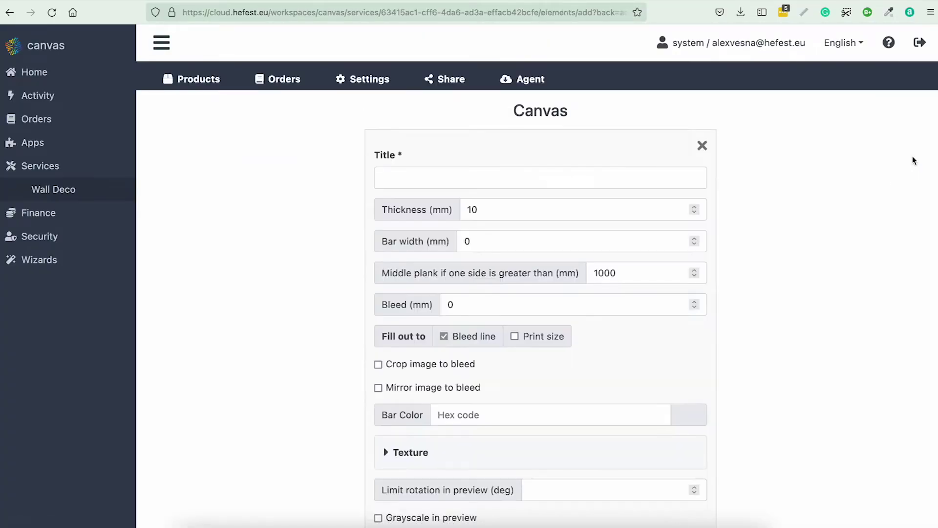
{"action": "left_click", "coordinate": [675, 171]}
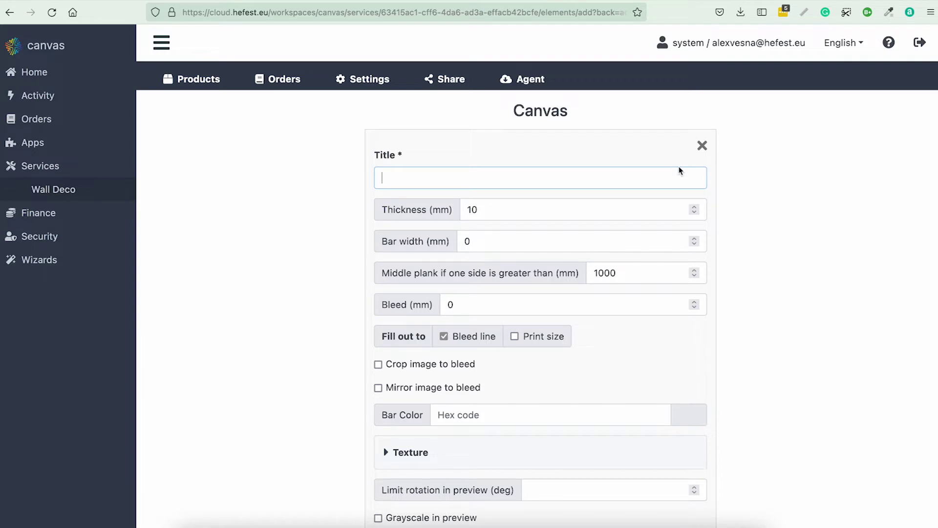
{"action": "type", "text": "Canvas"}
{"action": "left_click_drag", "start_coordinate": [484, 209], "coordinate": [466, 210]}
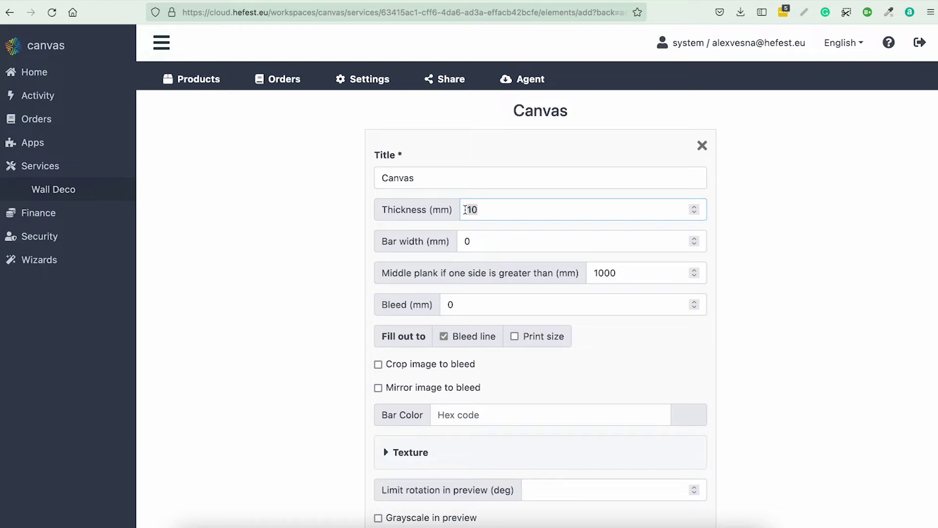
{"action": "type", "text": "20"}
{"action": "double_click", "coordinate": [469, 242]}
{"action": "type", "text": "25"}
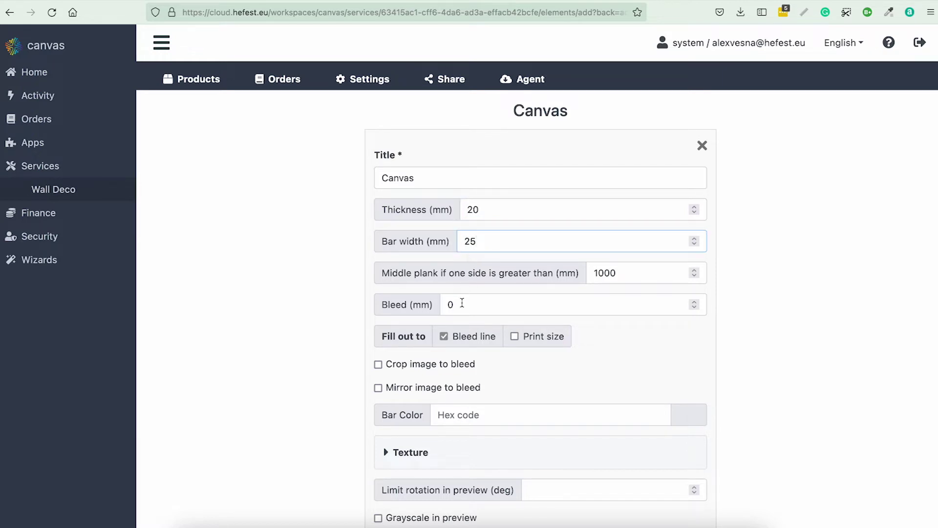
{"action": "double_click", "coordinate": [451, 304]}
{"action": "type", "text": "25"}
{"action": "left_click", "coordinate": [379, 365]}
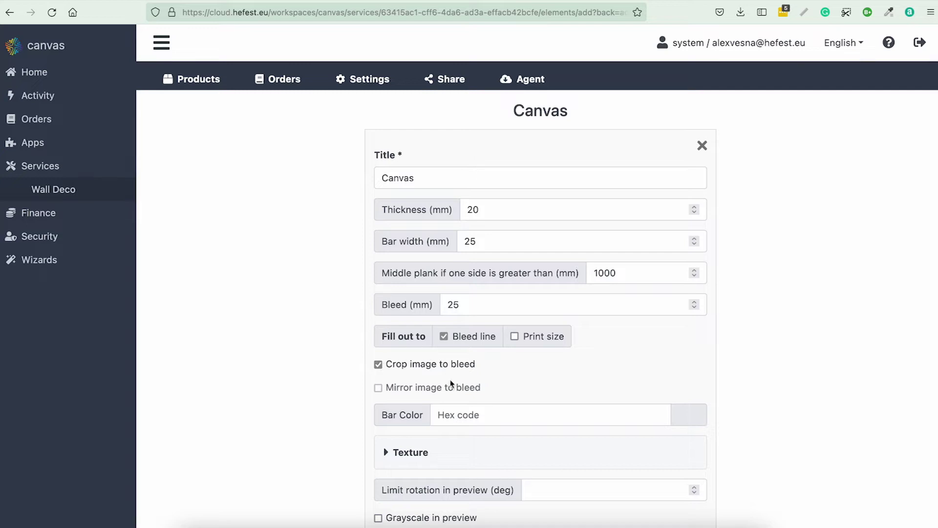
Give the medium #f8e9d4 bars and Canvas texture on edges, and save it
{"action": "left_click", "coordinate": [445, 413]}
{"action": "type", "text": "#f8e9d4"}
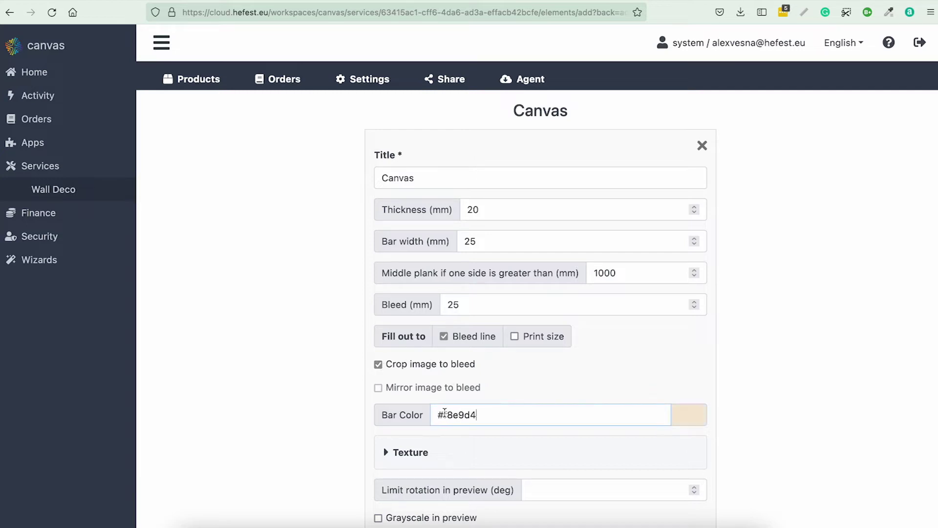
{"action": "left_click", "coordinate": [388, 452]}
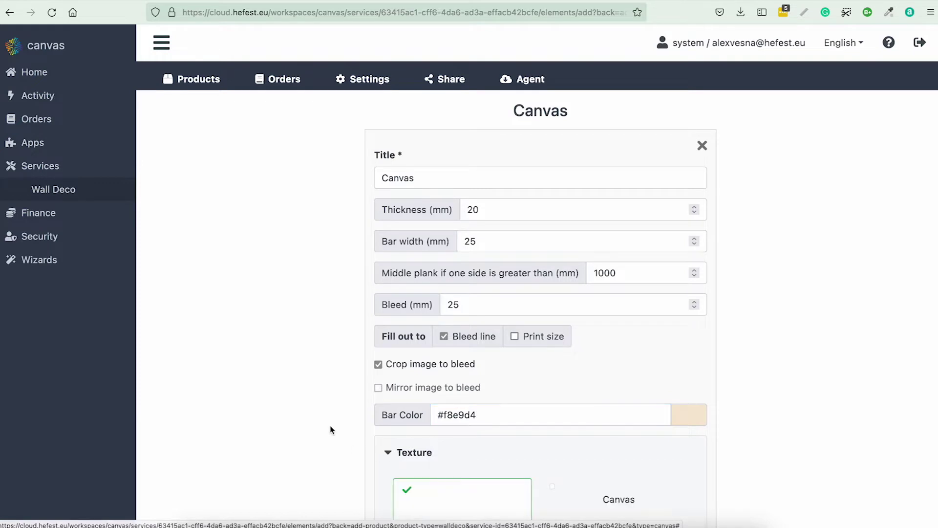
{"action": "scroll", "coordinate": [330, 427], "scroll_direction": "down", "scroll_amount": 3}
{"action": "scroll", "coordinate": [330, 430], "scroll_direction": "down", "scroll_amount": 3}
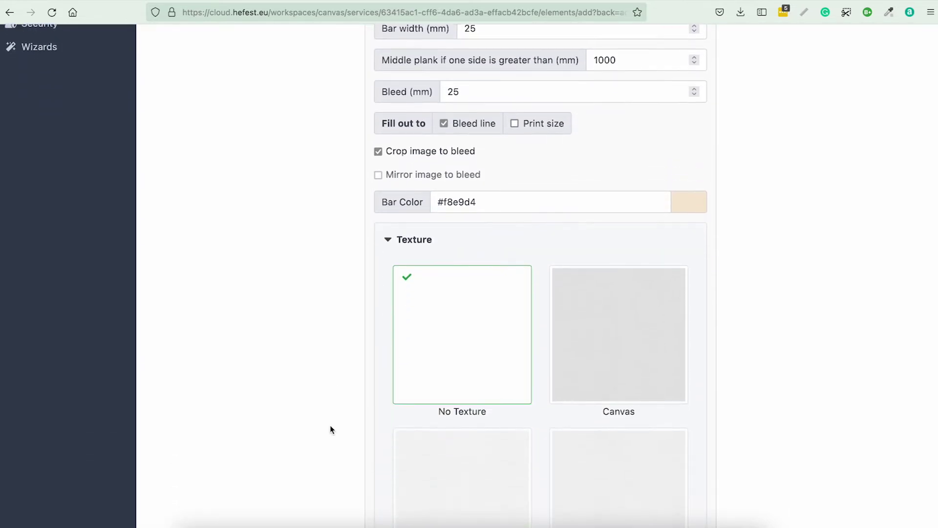
{"action": "left_click", "coordinate": [648, 296]}
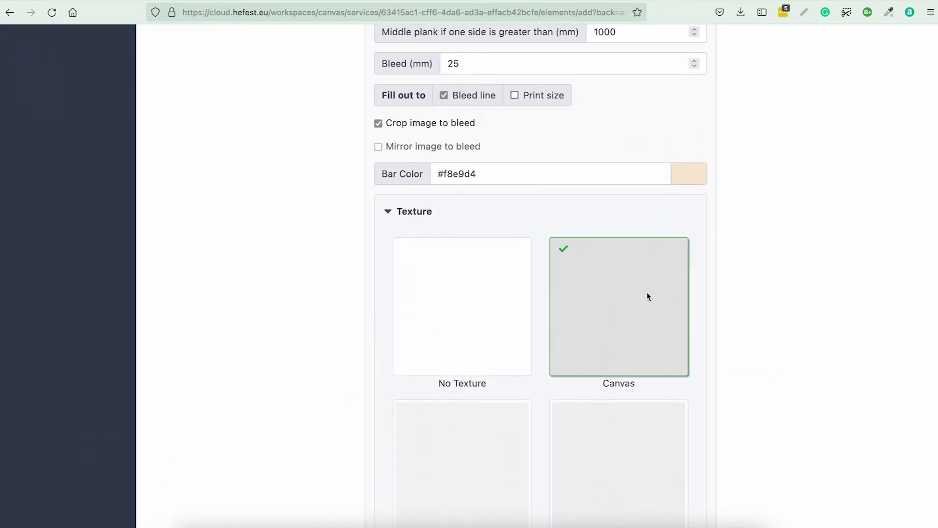
{"action": "scroll", "coordinate": [648, 296], "scroll_direction": "down", "scroll_amount": 2}
{"action": "scroll", "coordinate": [649, 297], "scroll_direction": "down", "scroll_amount": 3}
{"action": "scroll", "coordinate": [648, 296], "scroll_direction": "down", "scroll_amount": 2}
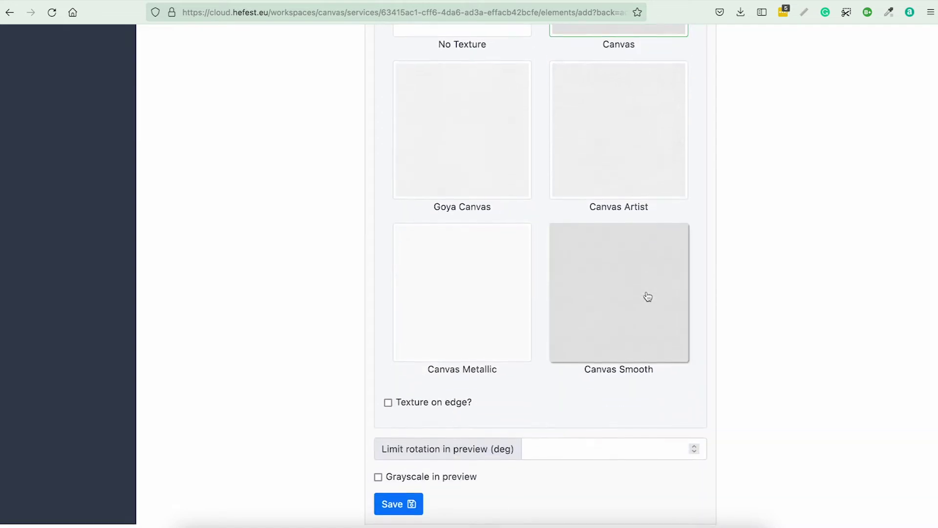
{"action": "left_click", "coordinate": [387, 410]}
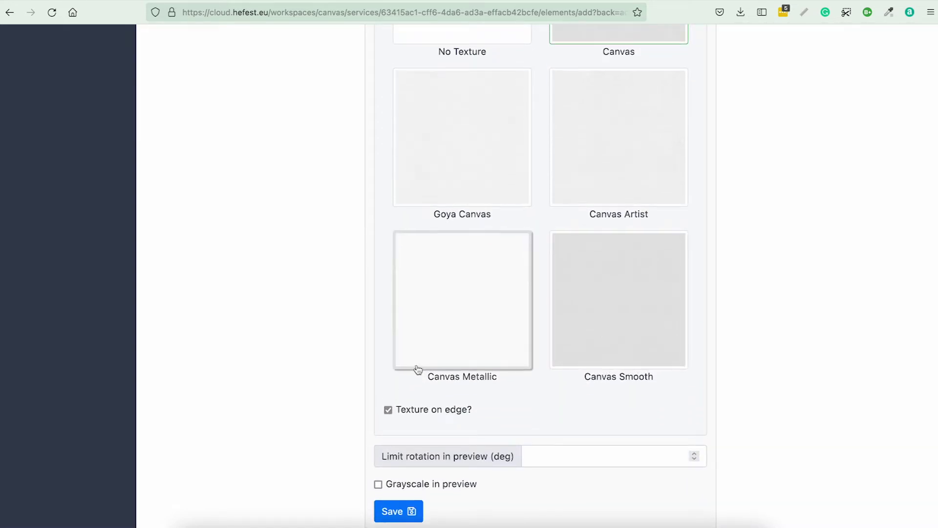
{"action": "scroll", "coordinate": [419, 371], "scroll_direction": "up", "scroll_amount": 6}
{"action": "scroll", "coordinate": [416, 370], "scroll_direction": "up", "scroll_amount": 4}
{"action": "left_click", "coordinate": [411, 332]}
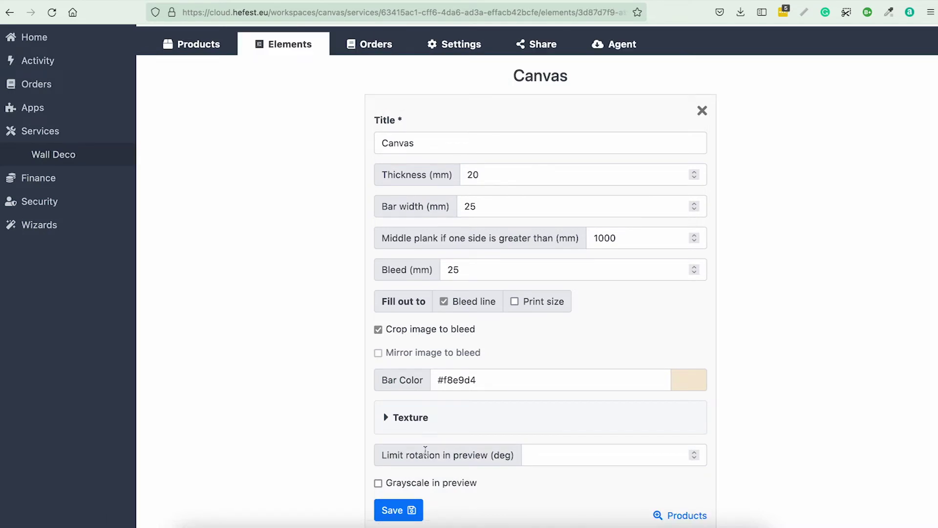
{"action": "left_click", "coordinate": [399, 509]}
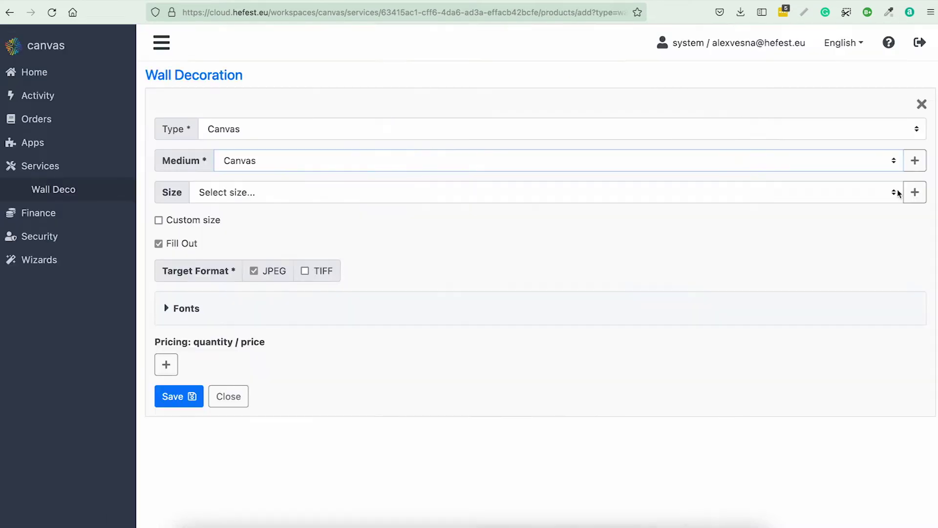
Add and save a new 30 x 40 size for the product
{"action": "left_click", "coordinate": [916, 193]}
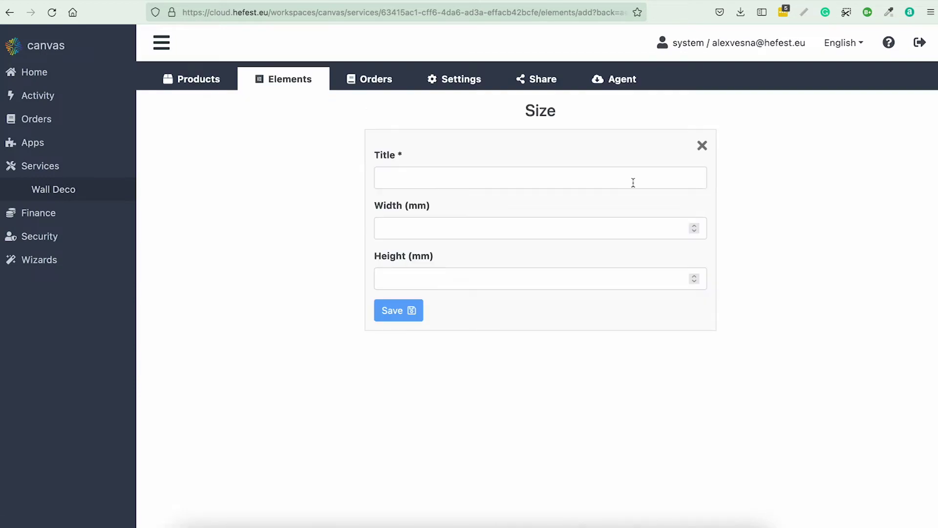
{"action": "left_click", "coordinate": [594, 176]}
{"action": "type", "text": "30"}
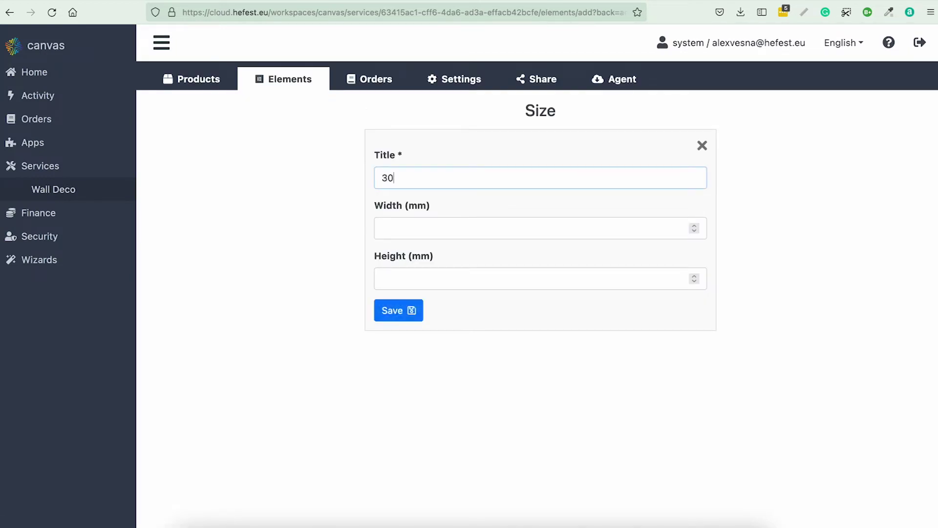
{"action": "type", "text": " x 40"}
{"action": "left_click", "coordinate": [522, 226]}
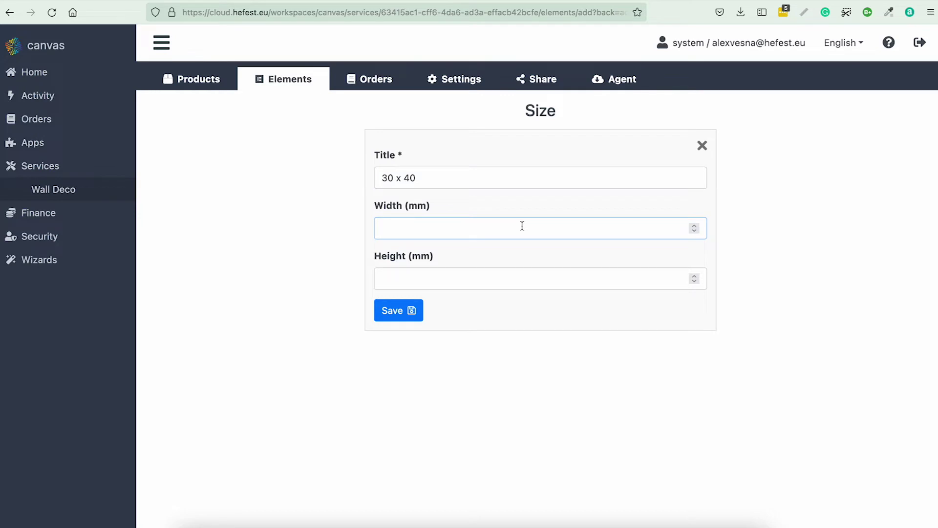
{"action": "type", "text": "400"}
{"action": "key", "text": "Tab"}
{"action": "type", "text": "300"}
{"action": "left_click", "coordinate": [403, 310]}
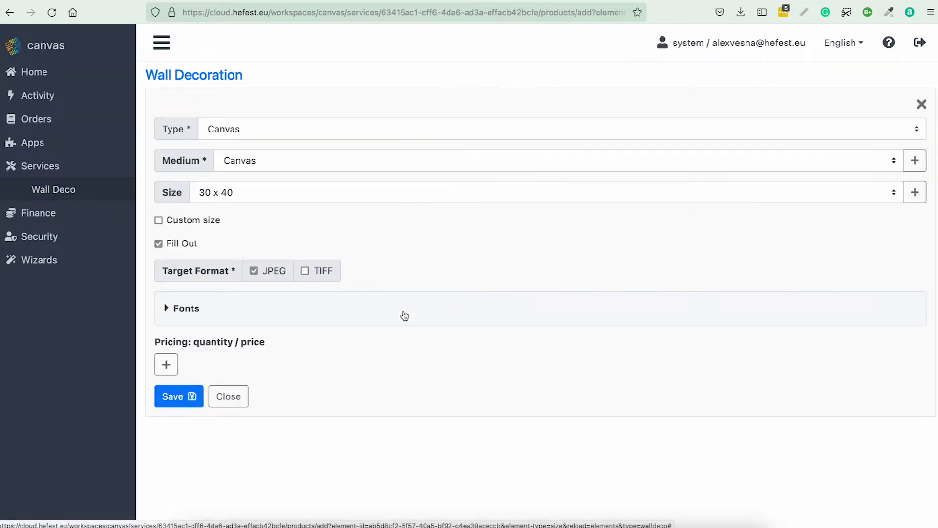
Price the 30 x 40 Canvas product at 30 for quantity 1 and save it
{"action": "left_click", "coordinate": [166, 364]}
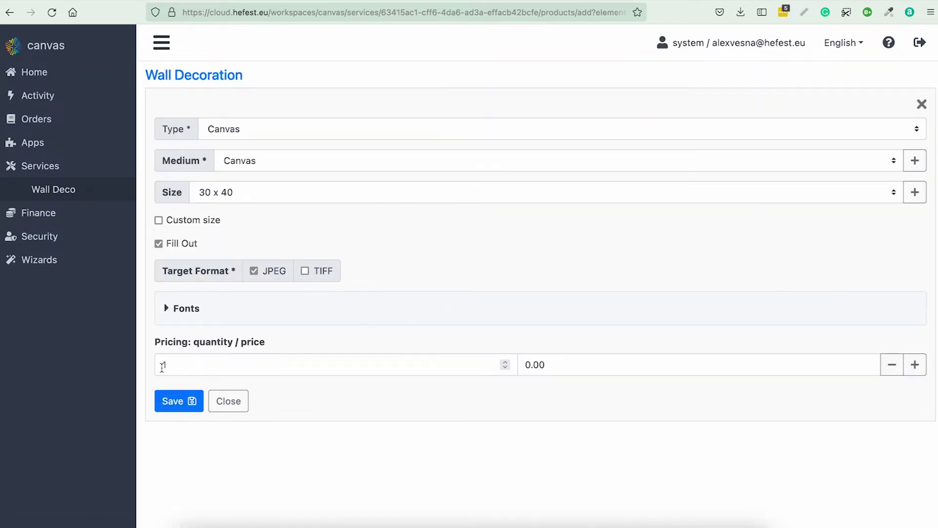
{"action": "double_click", "coordinate": [554, 364]}
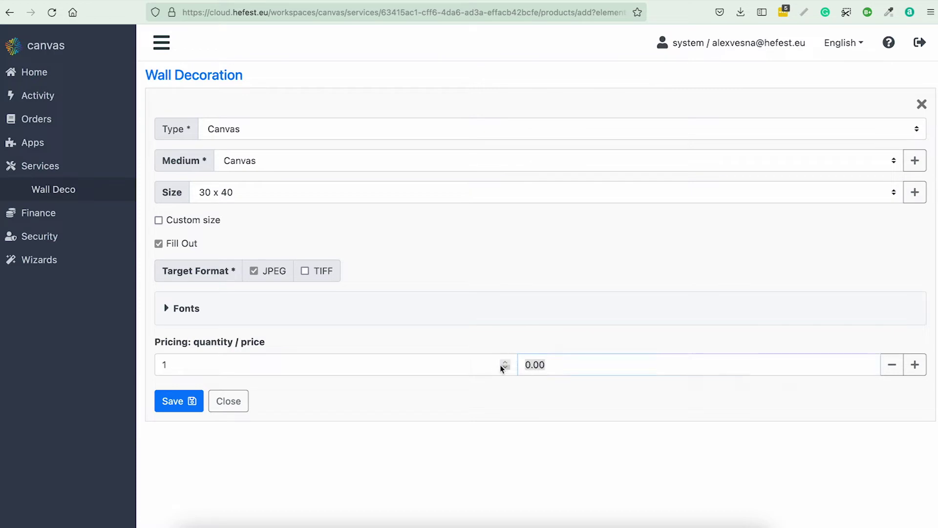
{"action": "type", "text": "3"}
{"action": "type", "text": "0"}
{"action": "left_click", "coordinate": [188, 403]}
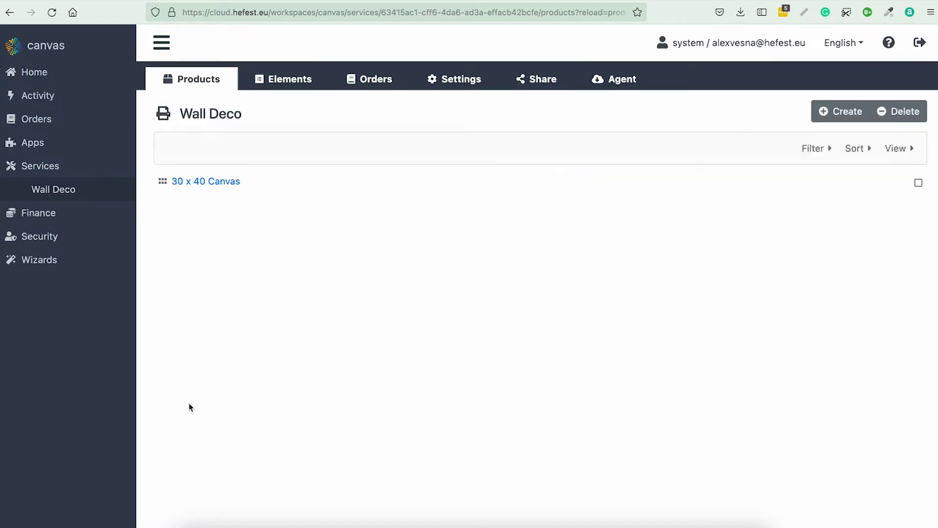
Start another Wall Decoration product with type and medium set to Canvas
{"action": "left_click", "coordinate": [839, 113]}
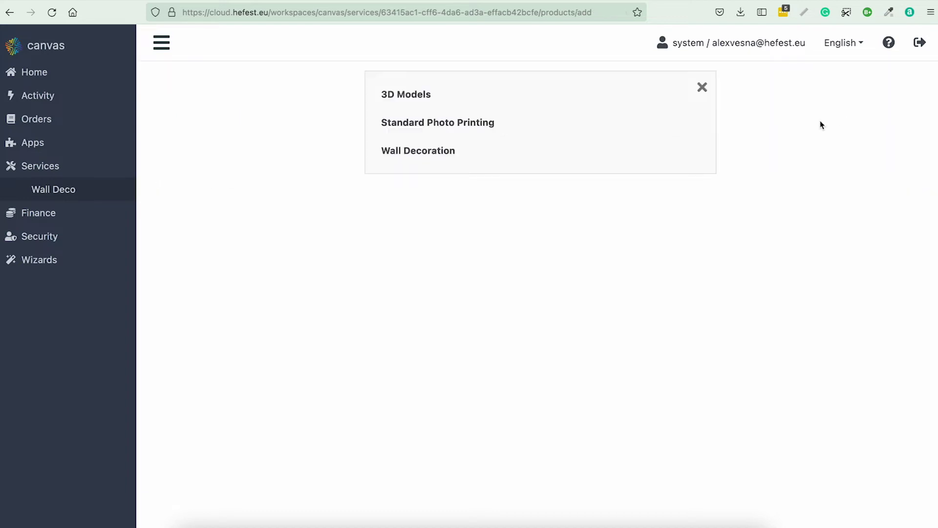
{"action": "left_click", "coordinate": [440, 151]}
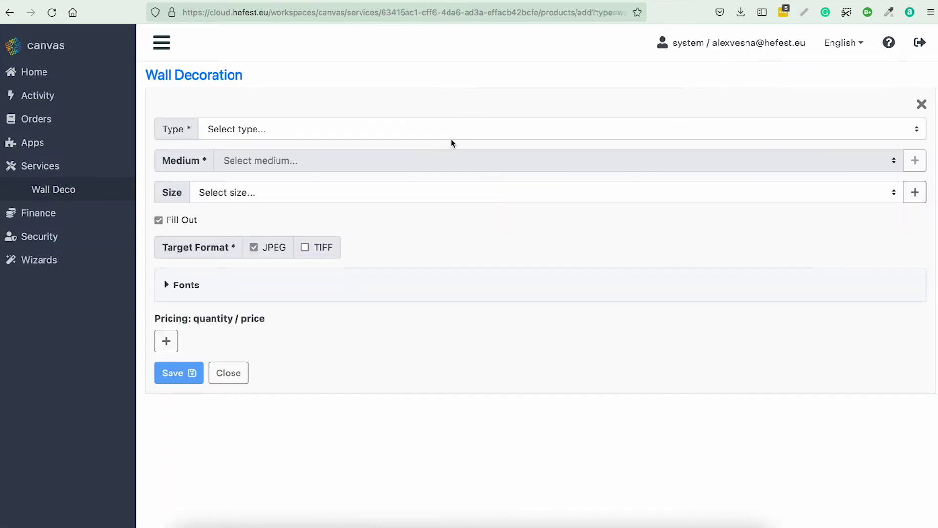
{"action": "left_click", "coordinate": [460, 136]}
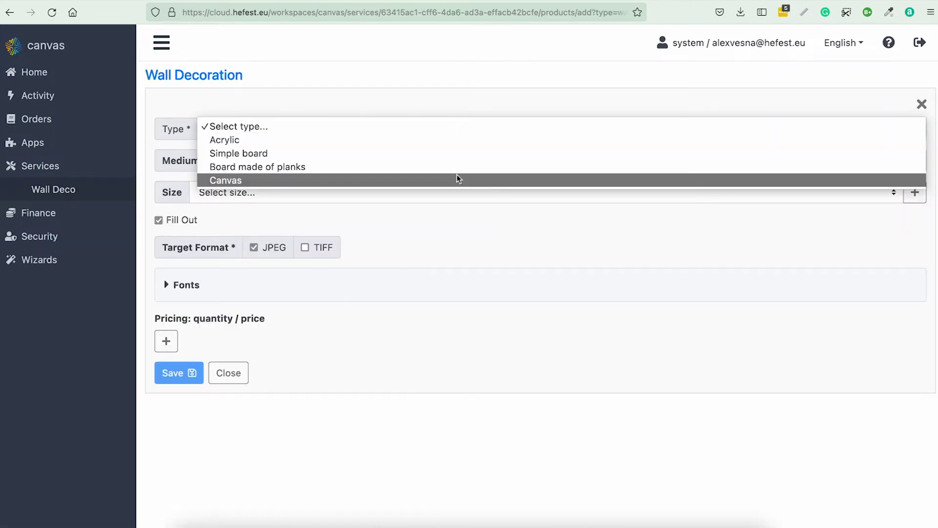
{"action": "left_click", "coordinate": [458, 178]}
{"action": "left_click", "coordinate": [475, 170]}
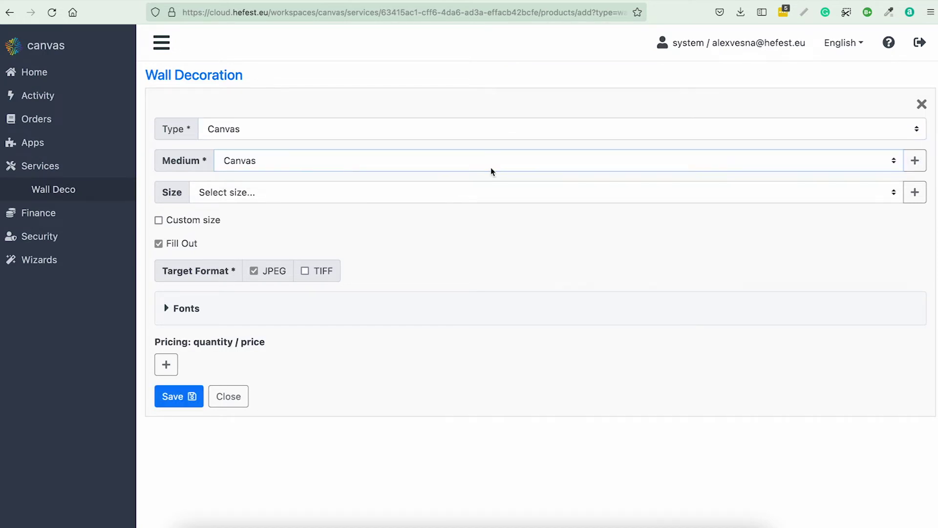
Add and save a new 40 x 50 size measuring 500 × 400 mm
{"action": "left_click", "coordinate": [915, 193]}
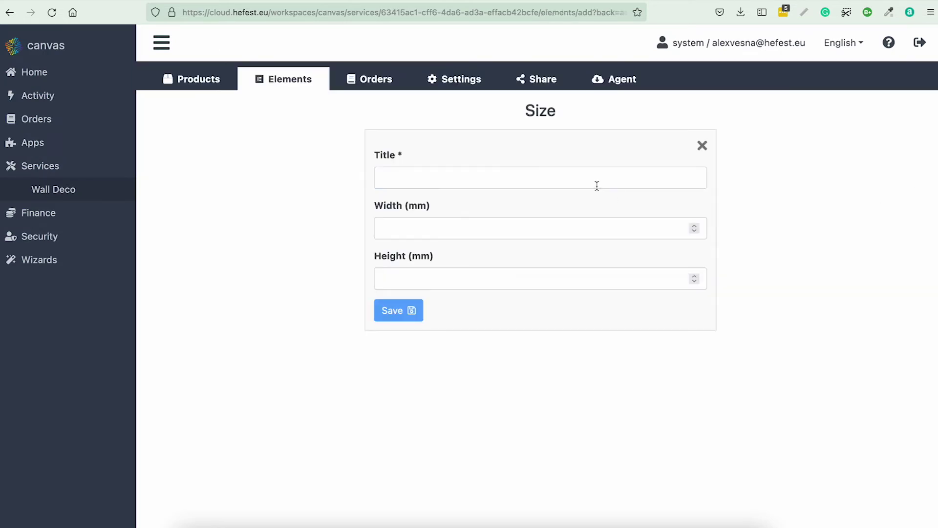
{"action": "left_click", "coordinate": [598, 186]}
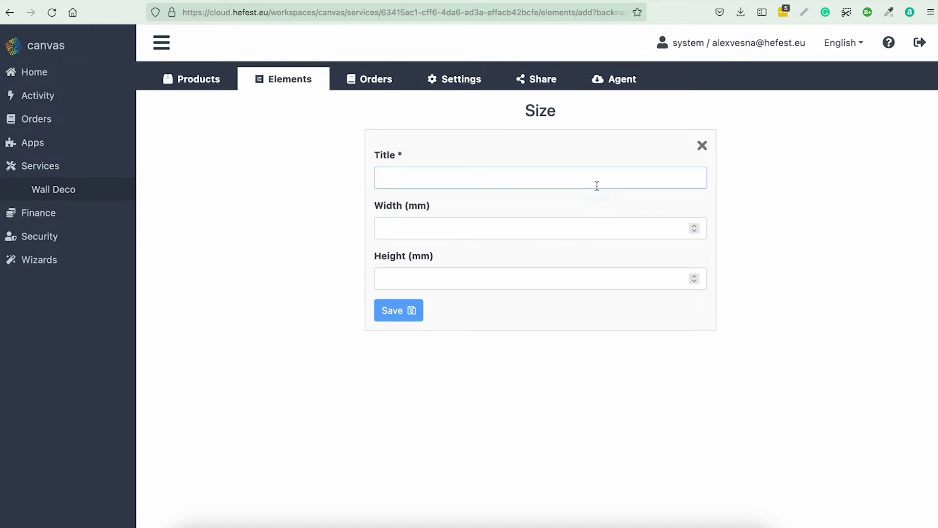
{"action": "type", "text": "40 x 50"}
{"action": "left_click", "coordinate": [541, 226]}
{"action": "type", "text": "500"}
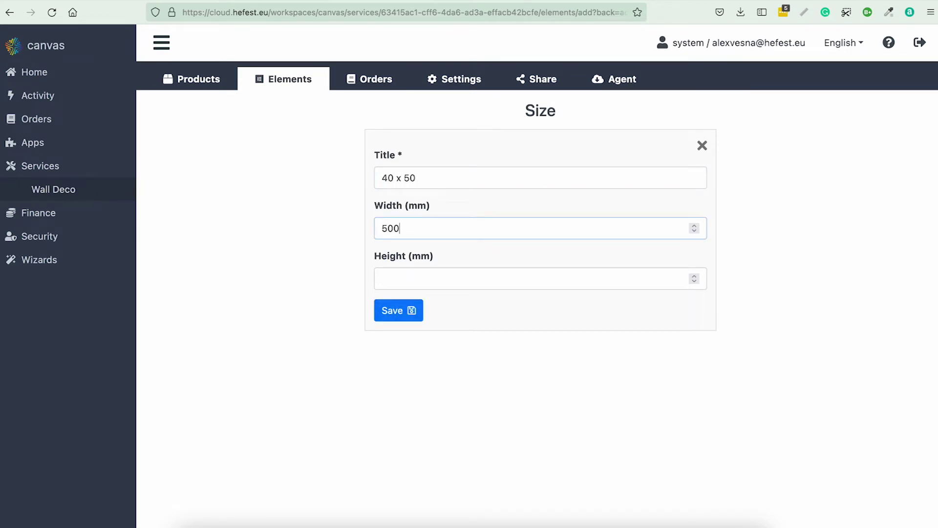
{"action": "key", "text": "Tab"}
{"action": "type", "text": "400"}
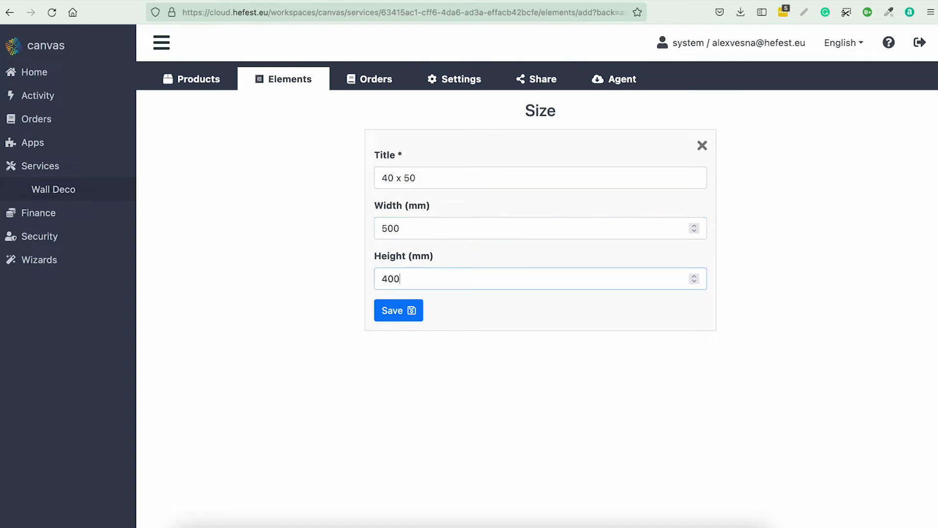
{"action": "left_click", "coordinate": [410, 314]}
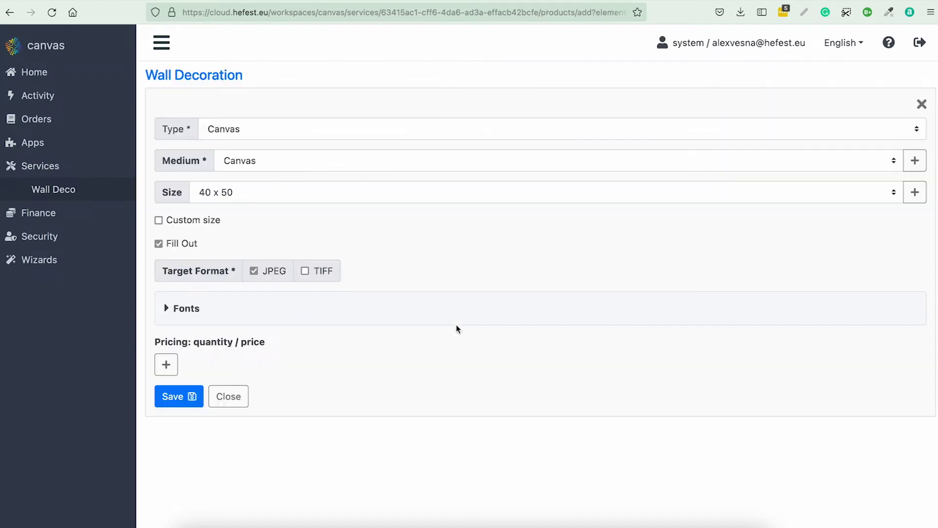
Price the 40 x 50 Canvas product at 50 and save it
{"action": "left_click", "coordinate": [166, 365]}
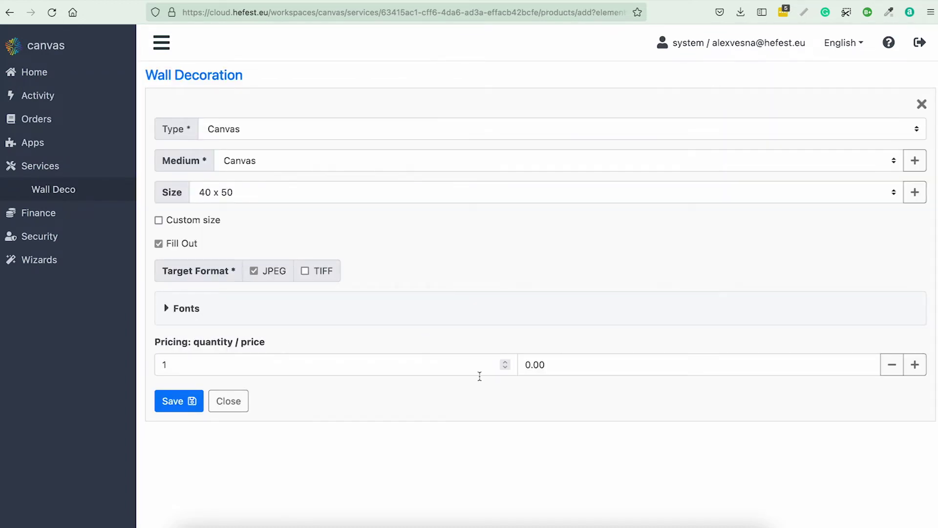
{"action": "left_click", "coordinate": [550, 365]}
{"action": "type", "text": "50"}
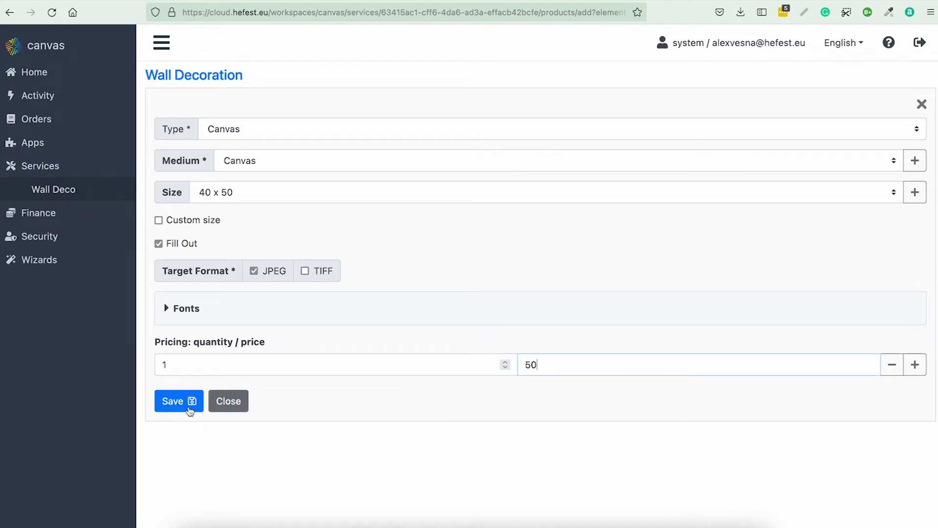
{"action": "left_click", "coordinate": [186, 411]}
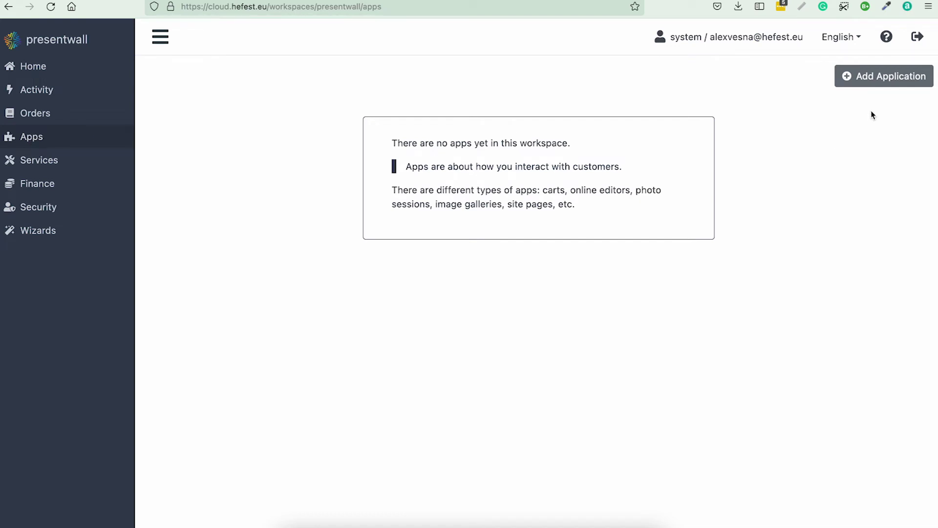
Create a Wall Decoration application named 'Wall Deco' in presentwall
{"action": "left_click", "coordinate": [879, 78]}
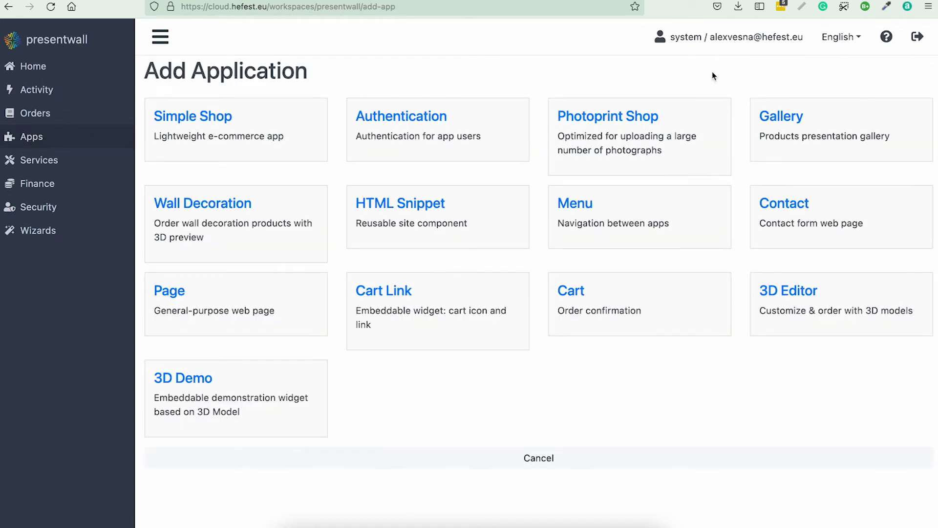
{"action": "left_click", "coordinate": [250, 208]}
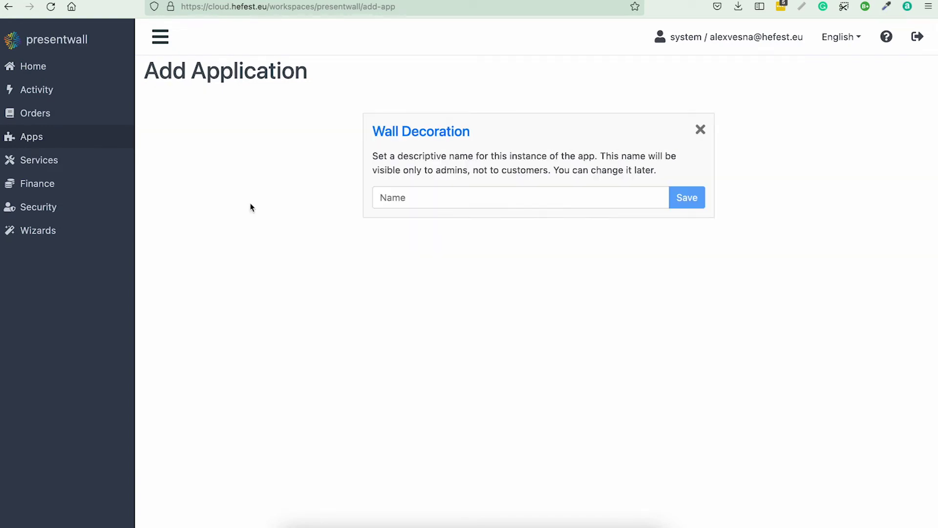
{"action": "left_click", "coordinate": [396, 194]}
{"action": "type", "text": "Wall Deco"}
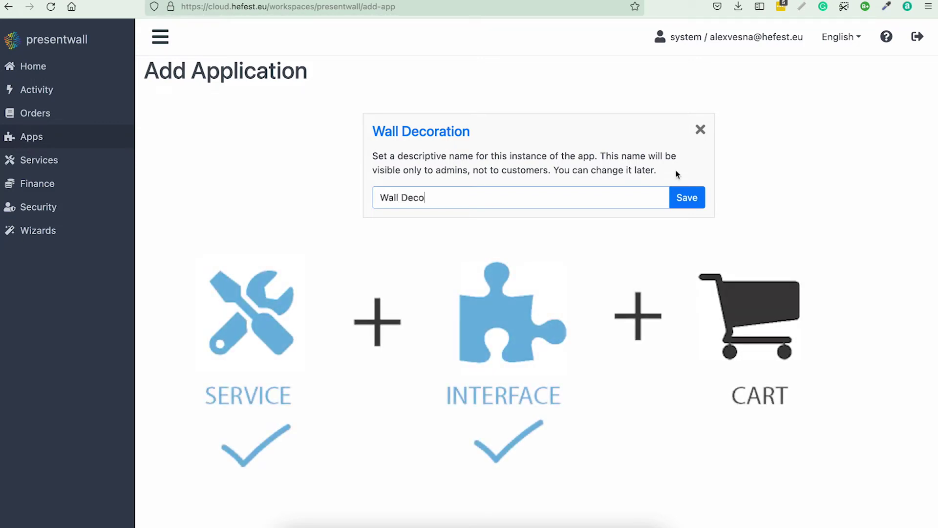
{"action": "left_click", "coordinate": [683, 199]}
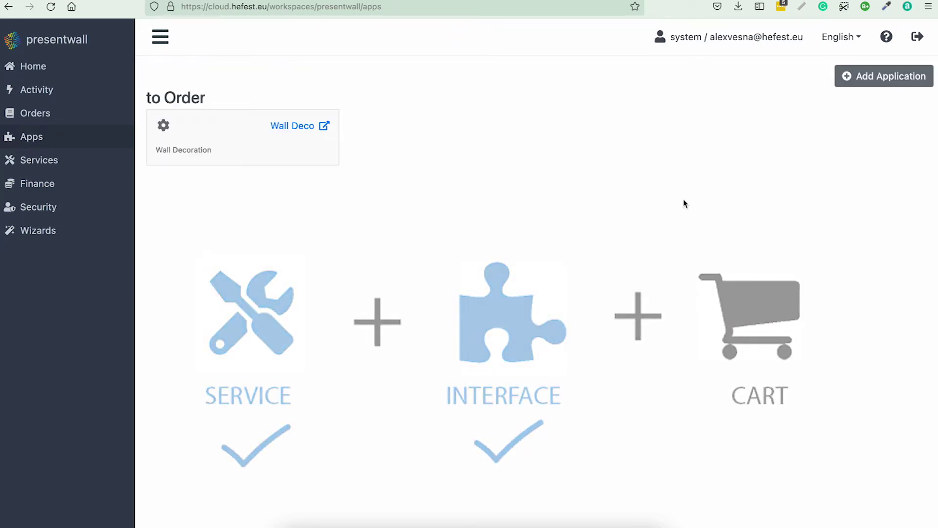
{"action": "left_click", "coordinate": [871, 81]}
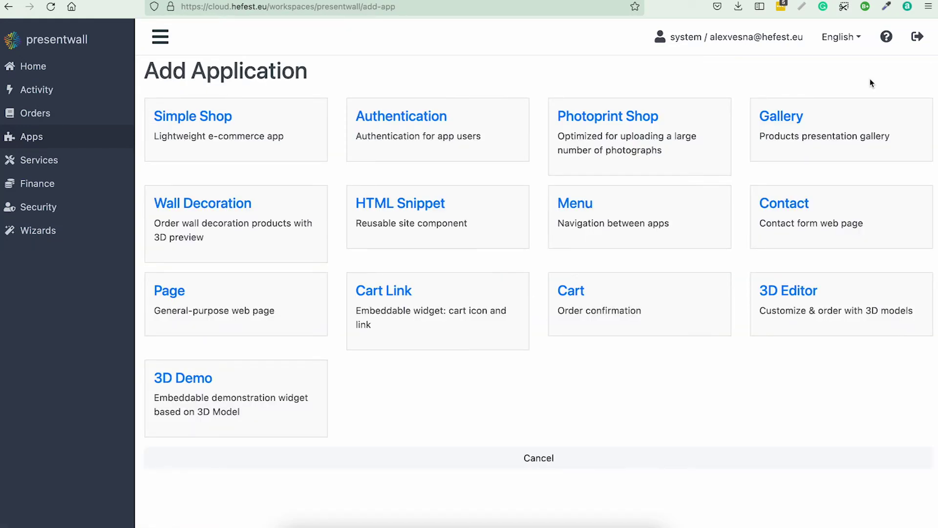
Add a Cart application named 'Cart'
{"action": "left_click", "coordinate": [580, 295]}
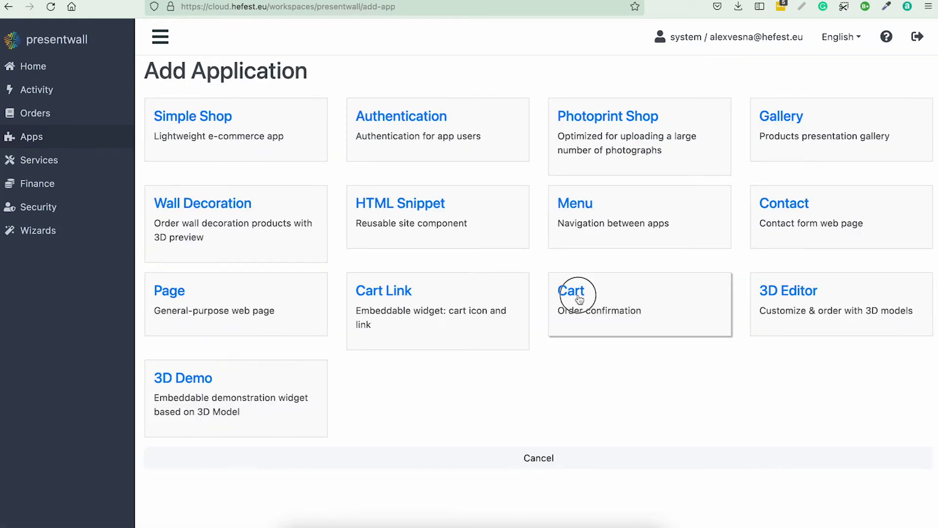
{"action": "left_click", "coordinate": [487, 201]}
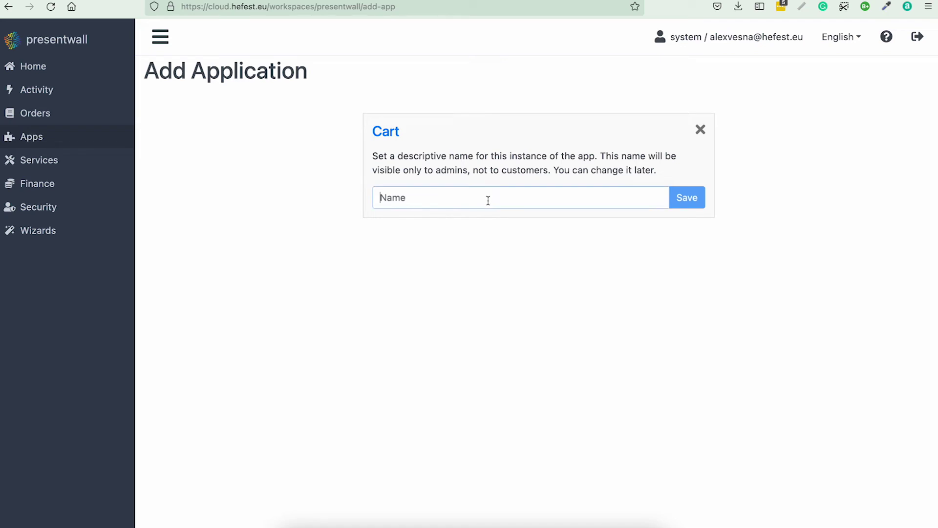
{"action": "type", "text": "Cart"}
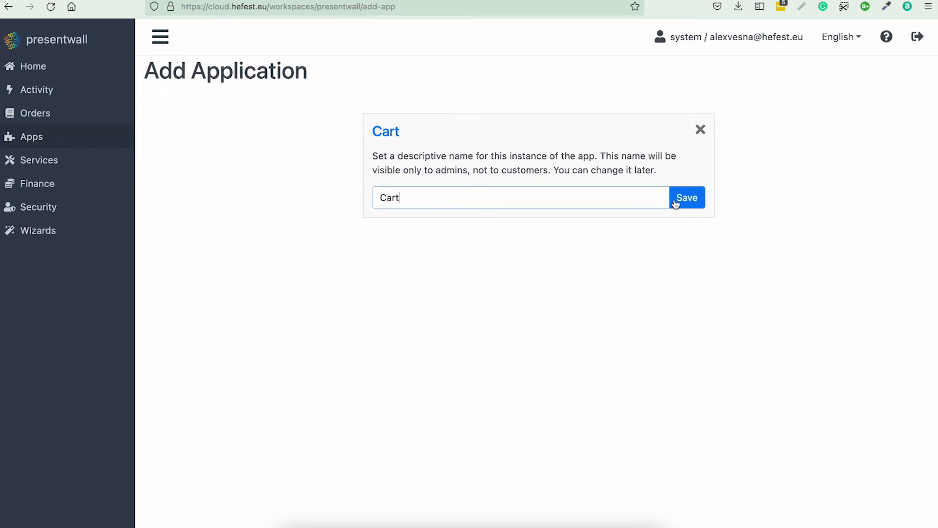
{"action": "left_click", "coordinate": [675, 203]}
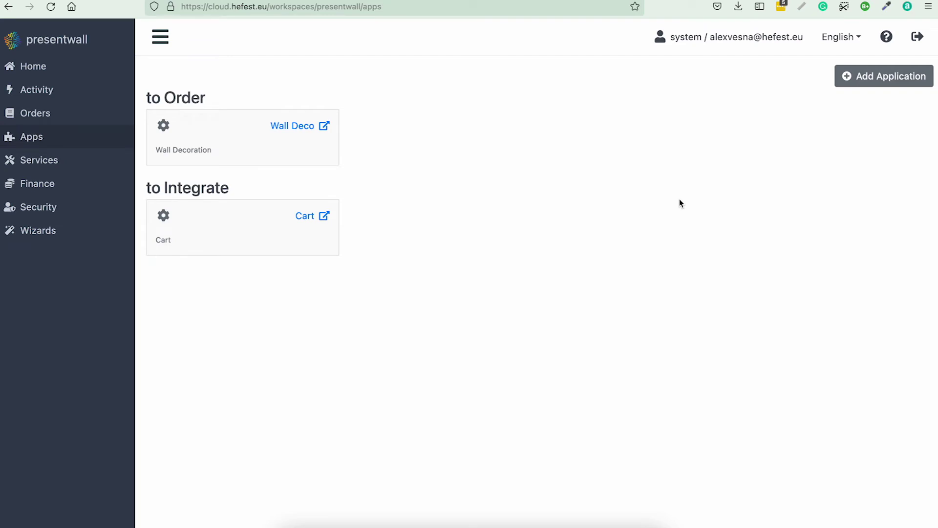
Turn on simple delivery in the Cart app settings and save them
{"action": "left_click", "coordinate": [163, 214]}
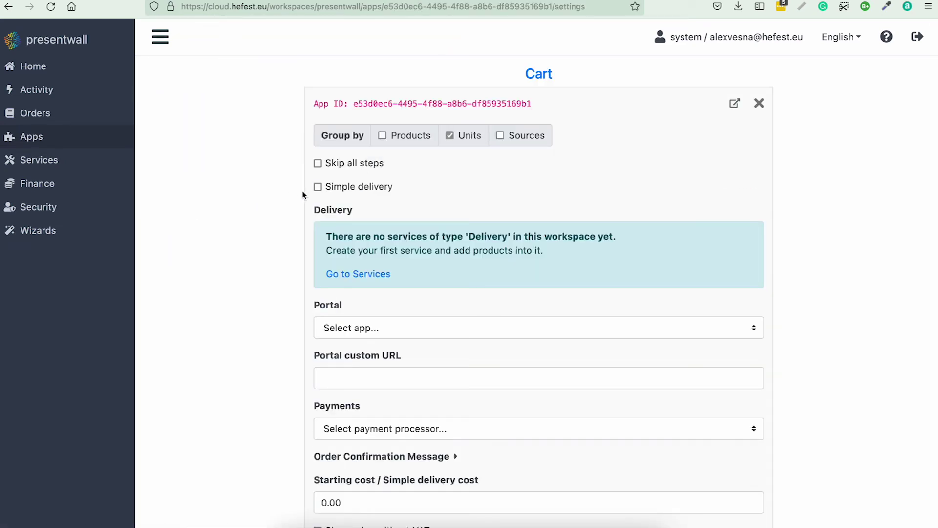
{"action": "left_click", "coordinate": [317, 187]}
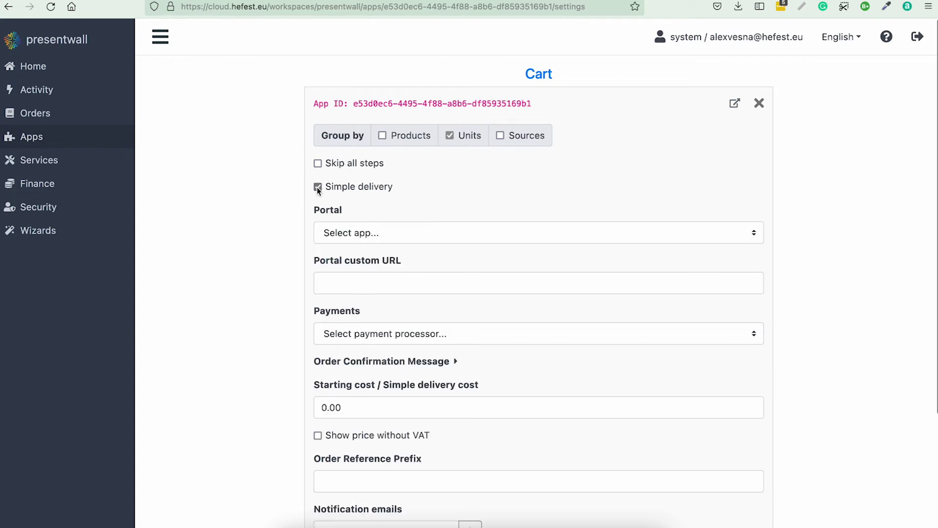
{"action": "scroll", "coordinate": [268, 276], "scroll_direction": "down", "scroll_amount": 4}
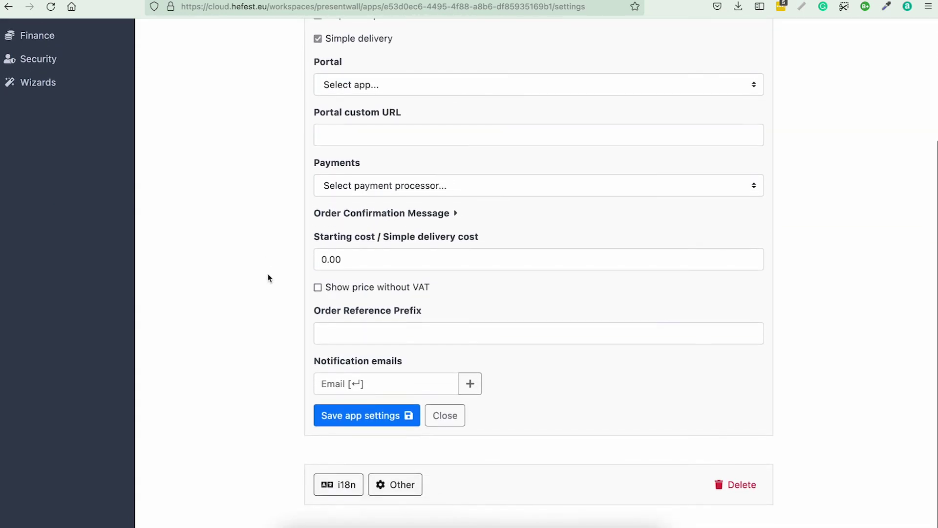
{"action": "left_click", "coordinate": [341, 417]}
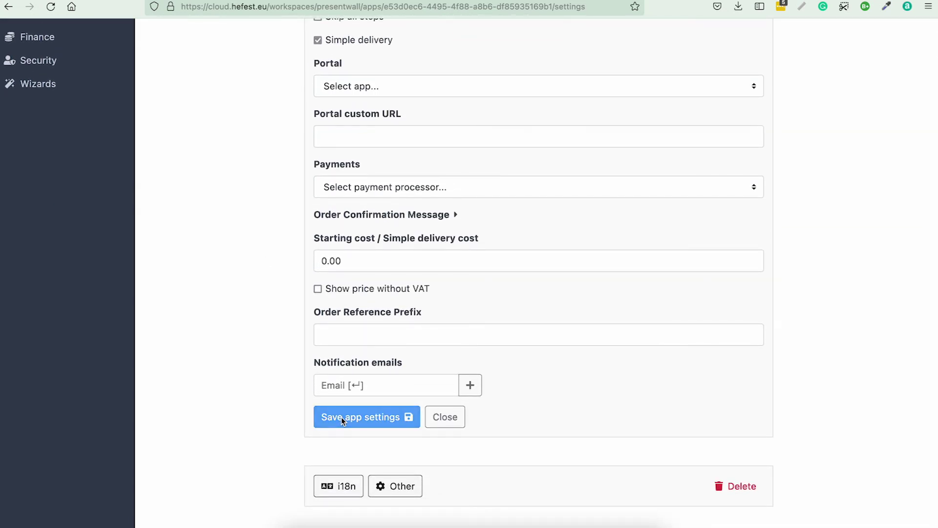
{"action": "left_click", "coordinate": [444, 419]}
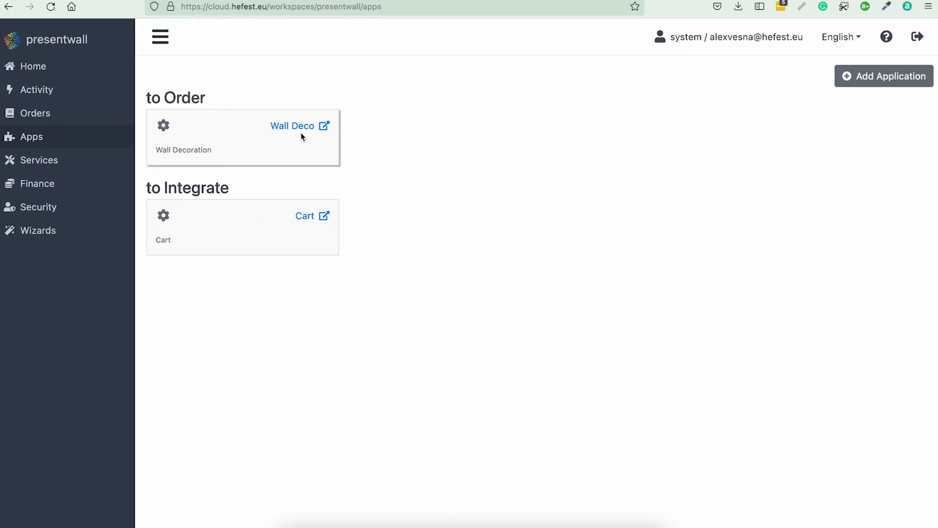
Set the Wall Deco app's cart to Cart and printer to Wall Deco, then save
{"action": "left_click", "coordinate": [164, 129]}
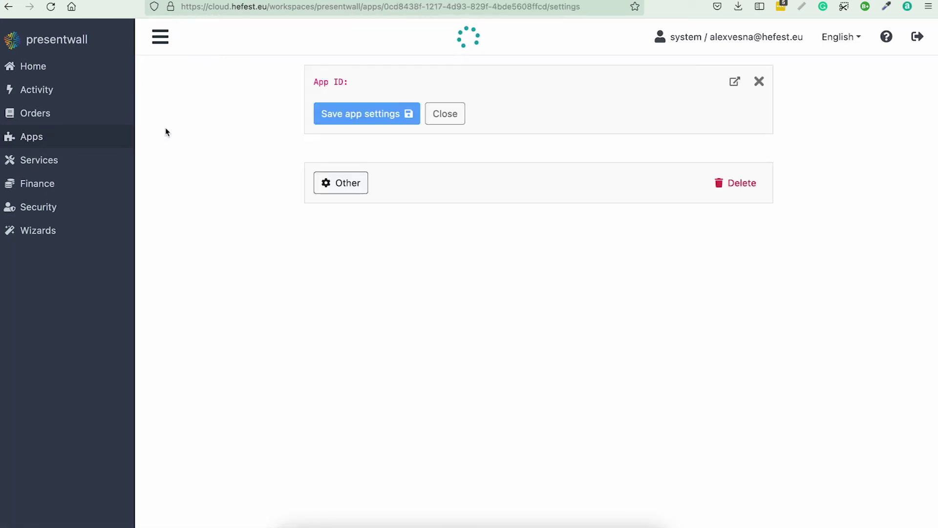
{"action": "left_click", "coordinate": [411, 151]}
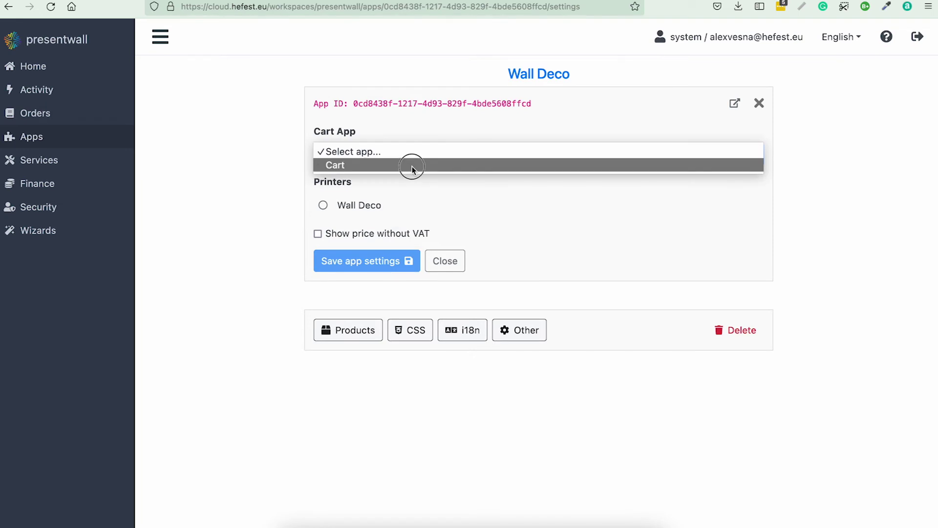
{"action": "left_click", "coordinate": [413, 166]}
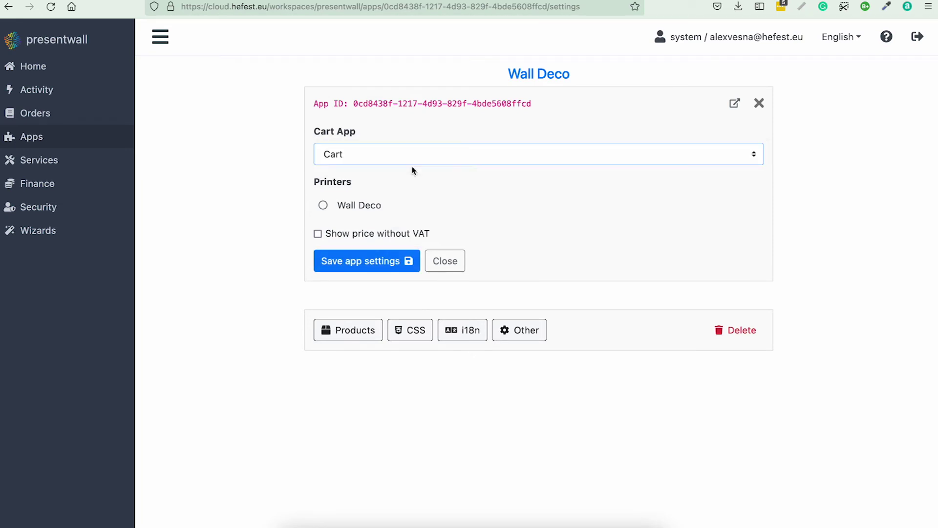
{"action": "left_click", "coordinate": [347, 210]}
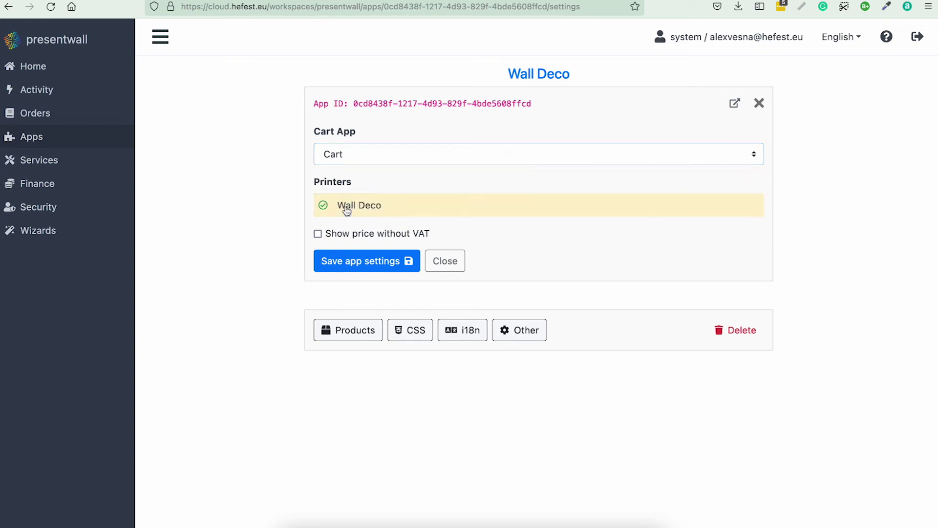
{"action": "left_click", "coordinate": [360, 264]}
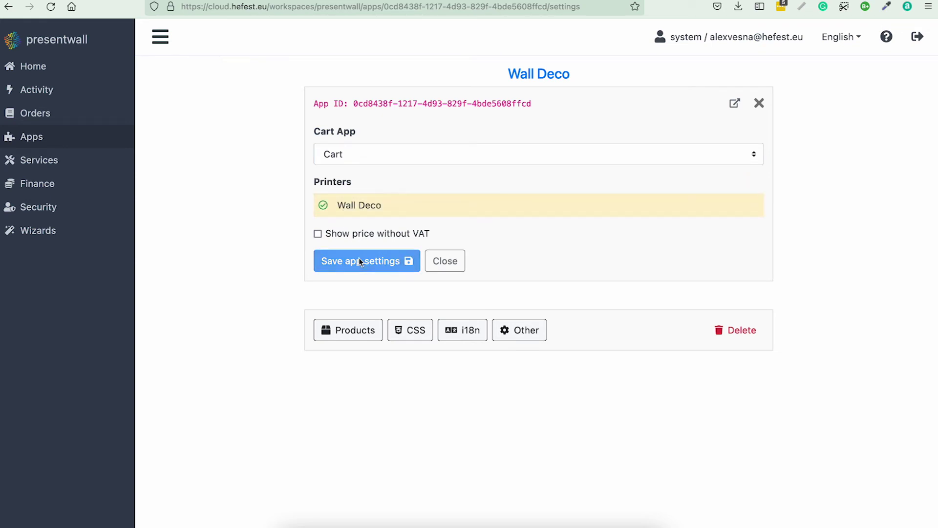
{"action": "left_click", "coordinate": [760, 107]}
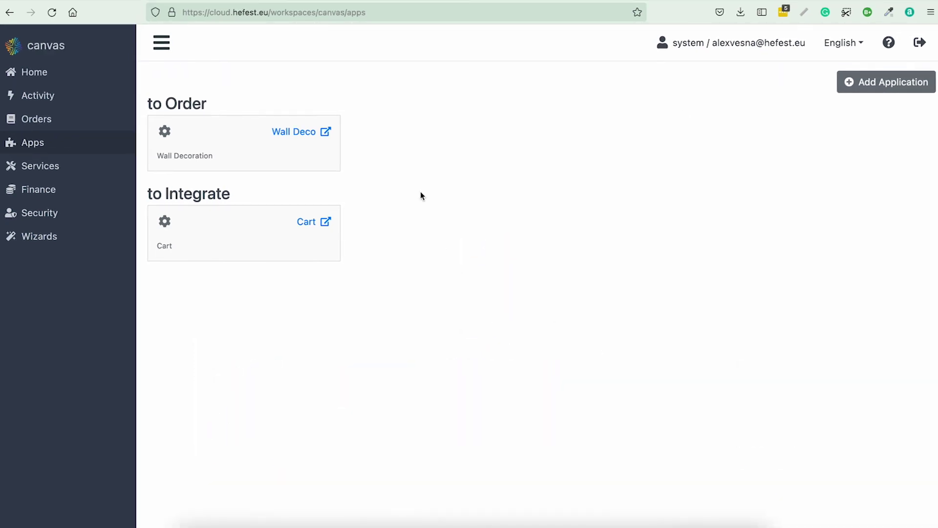
Order a 30 x 40 canvas of the salad bowl photo through the Wall Deco app
{"action": "left_click", "coordinate": [289, 132]}
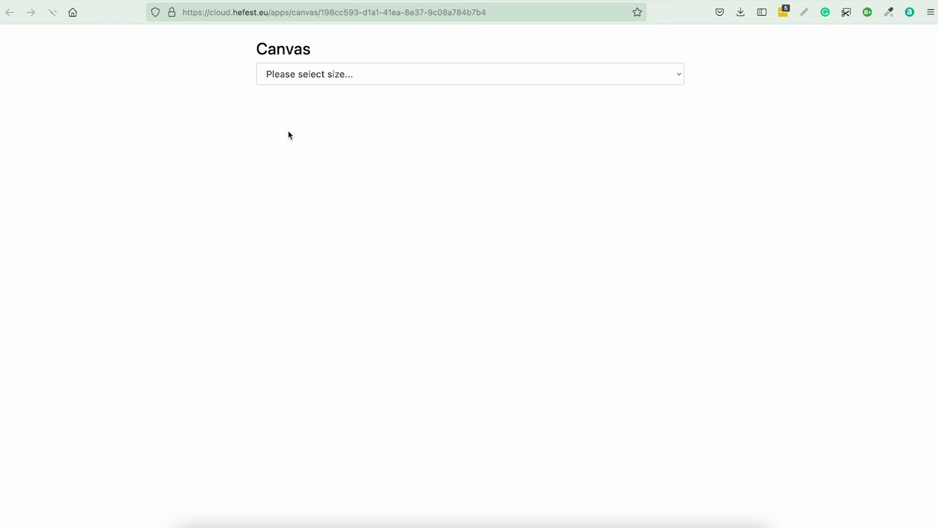
{"action": "left_click", "coordinate": [438, 75]}
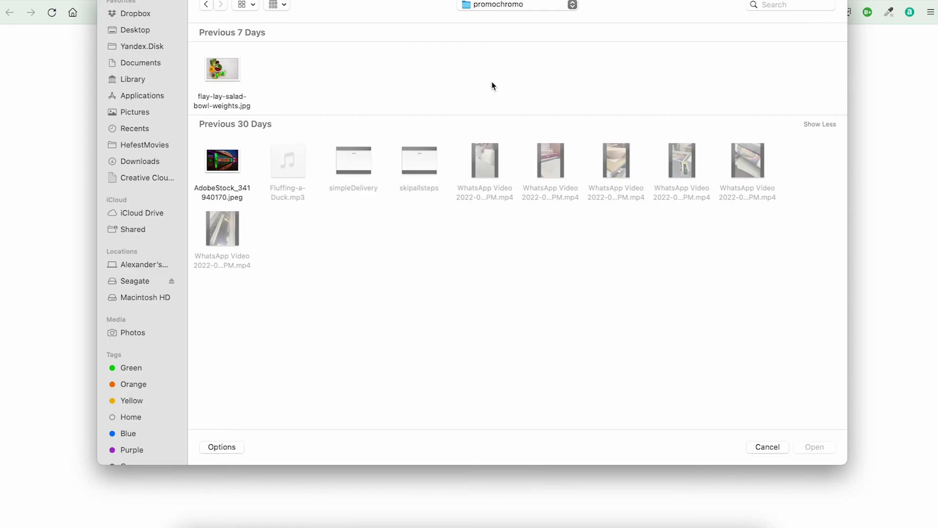
{"action": "left_click", "coordinate": [230, 71]}
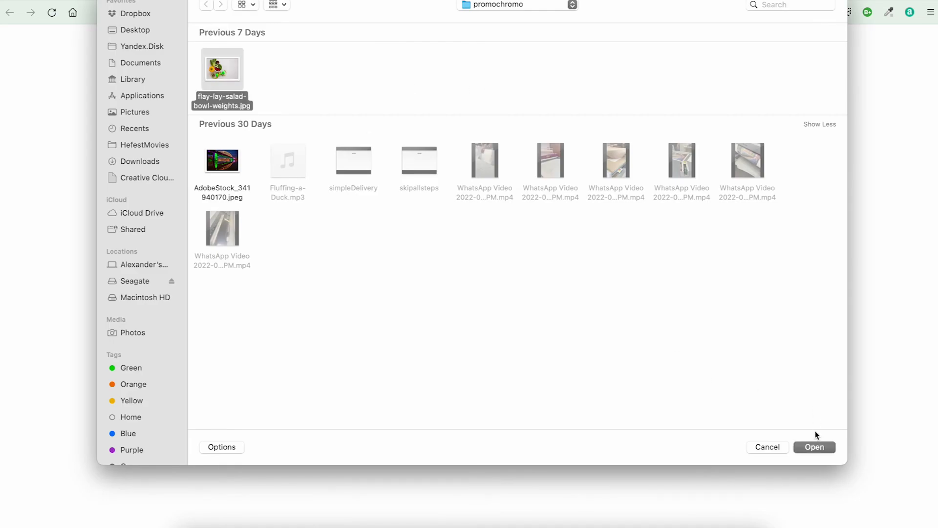
{"action": "left_click", "coordinate": [812, 446]}
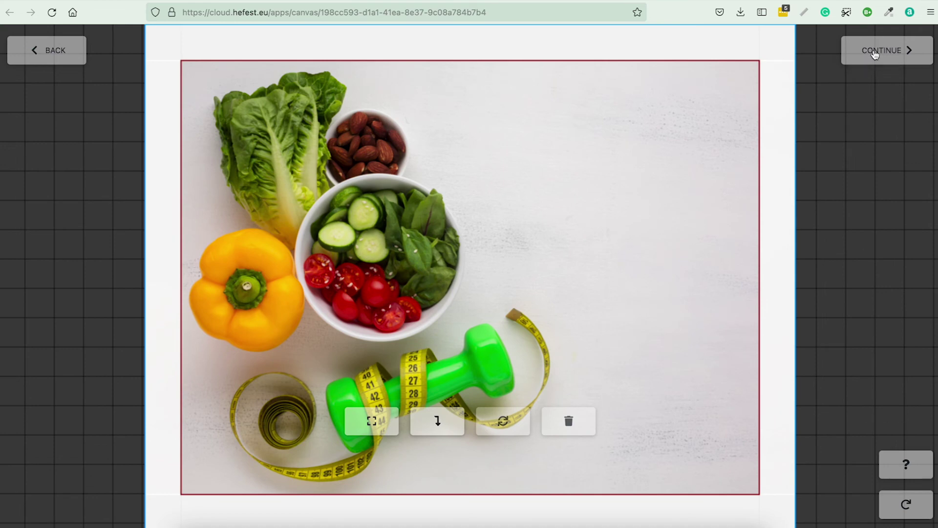
{"action": "left_click", "coordinate": [874, 55]}
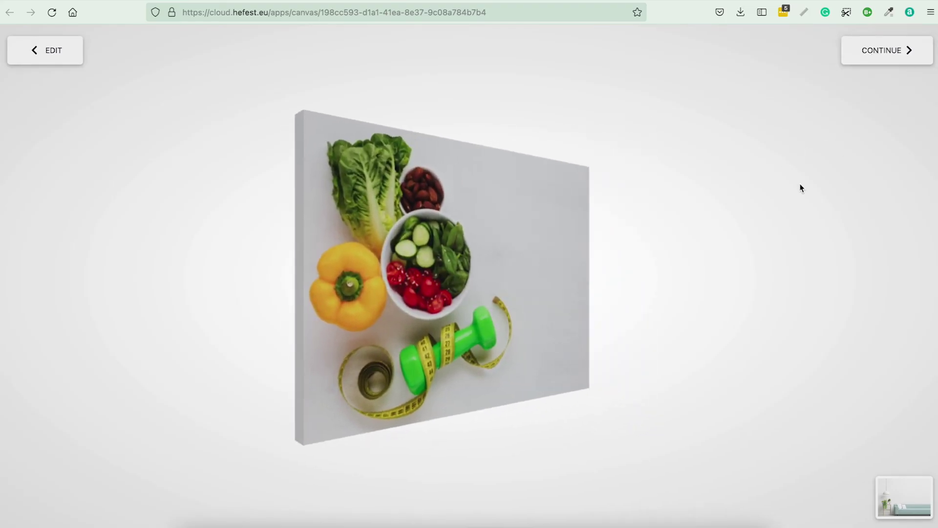
{"action": "left_click", "coordinate": [884, 56]}
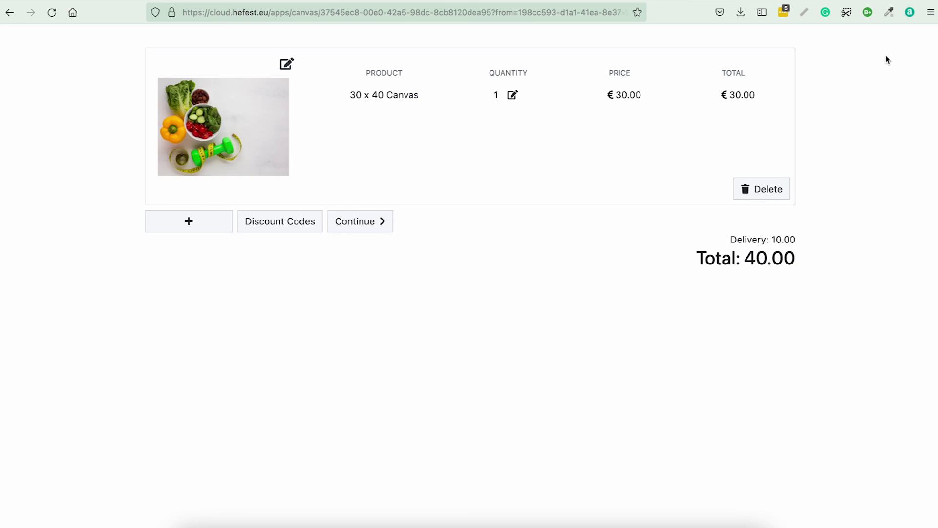
Place the €40.00 canvas order with terms accepted, in-store pickup and payment at the store
{"action": "left_click", "coordinate": [378, 220]}
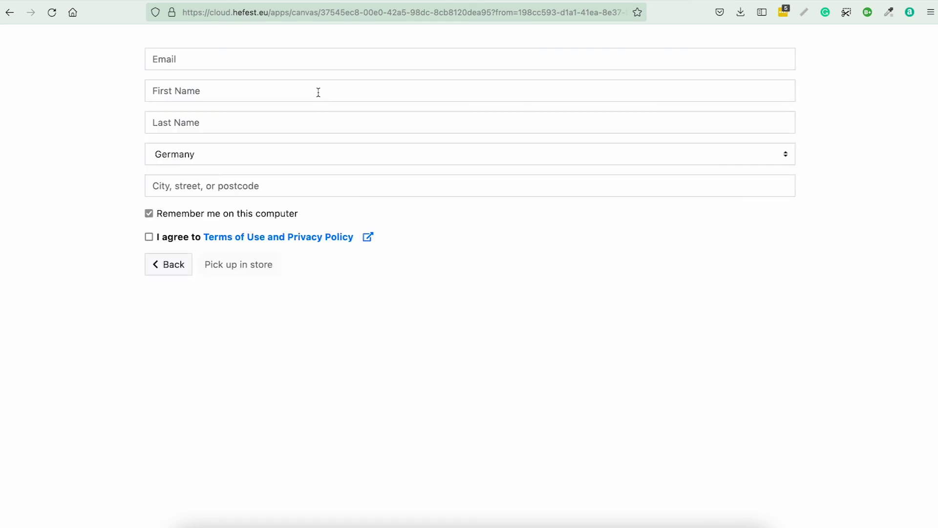
{"action": "left_click", "coordinate": [149, 262]}
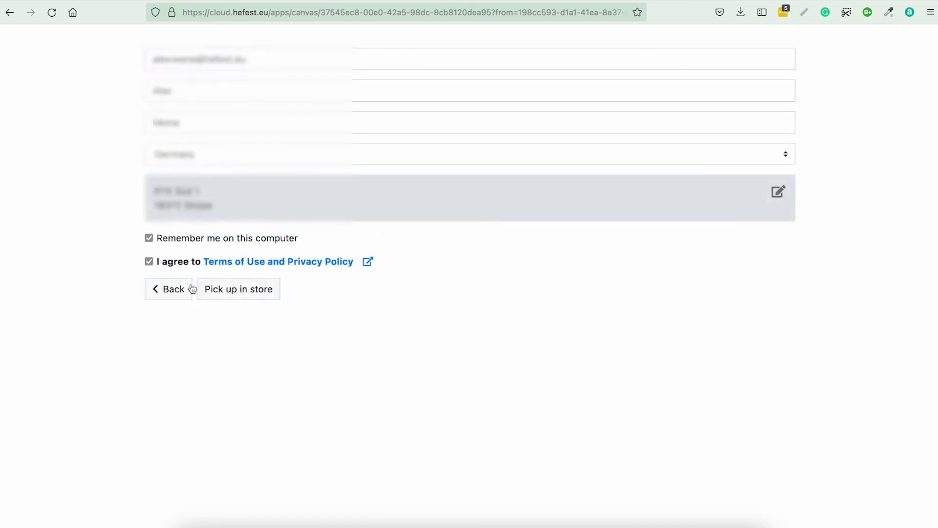
{"action": "left_click", "coordinate": [214, 293]}
{"action": "left_click", "coordinate": [305, 70]}
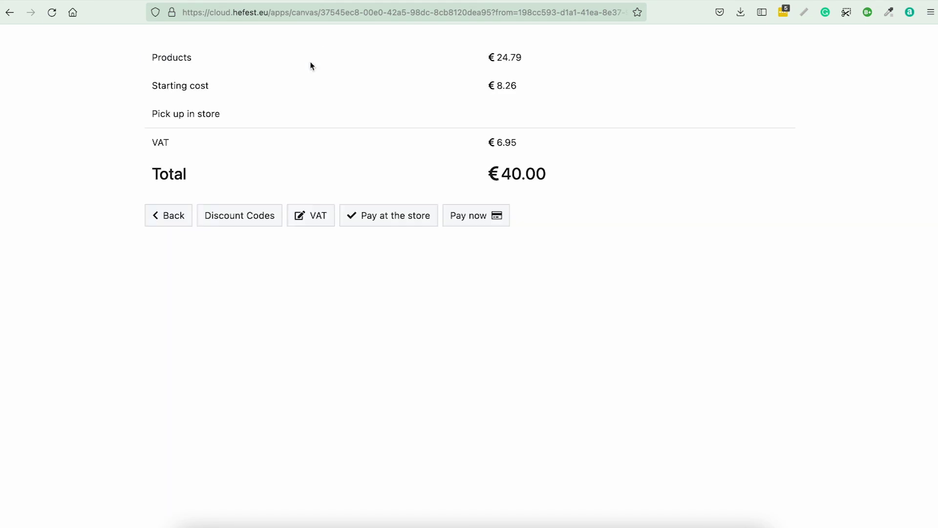
{"action": "left_click", "coordinate": [380, 217]}
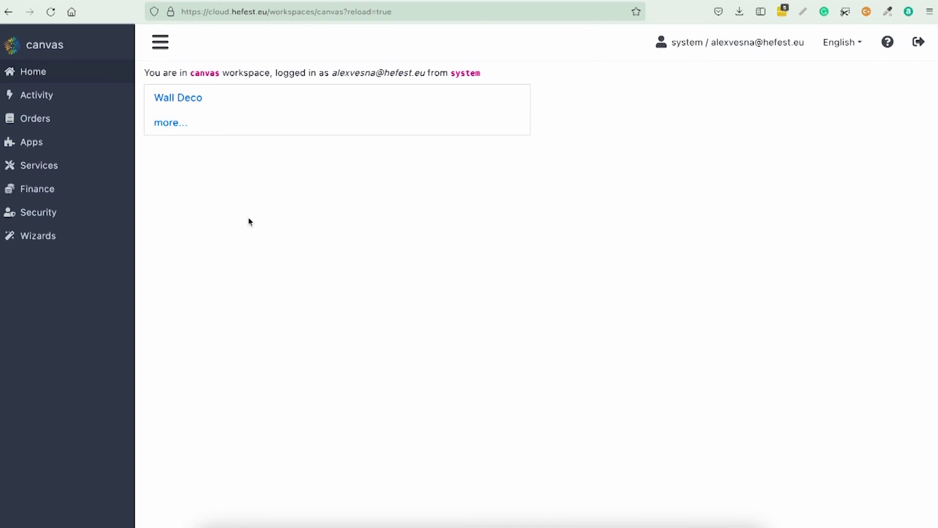
Expand the test order in the Orders list and show its bound Wall Deco process
{"action": "left_click", "coordinate": [38, 121]}
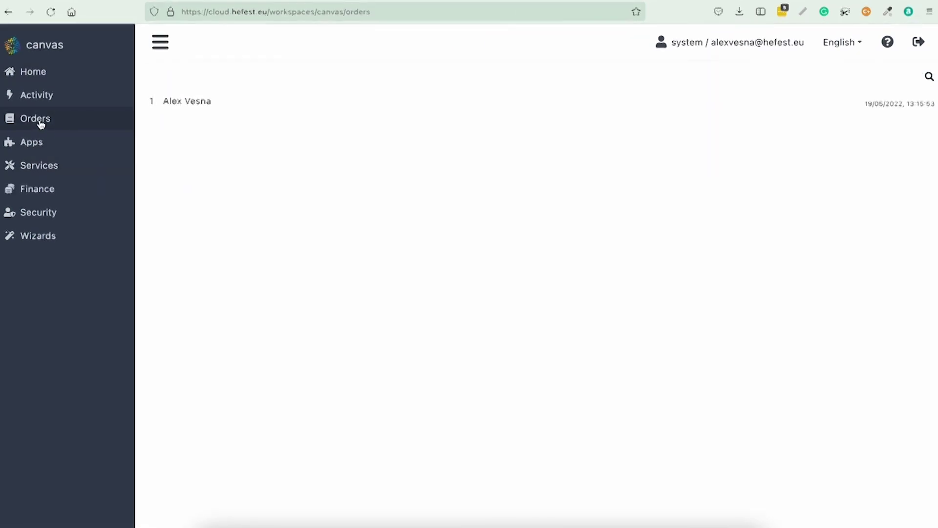
{"action": "left_click", "coordinate": [191, 102]}
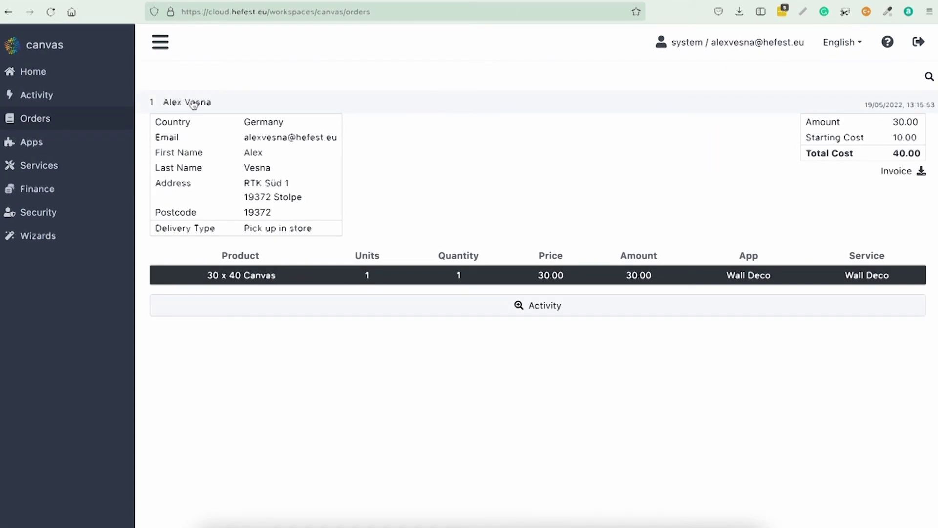
{"action": "left_click", "coordinate": [555, 312]}
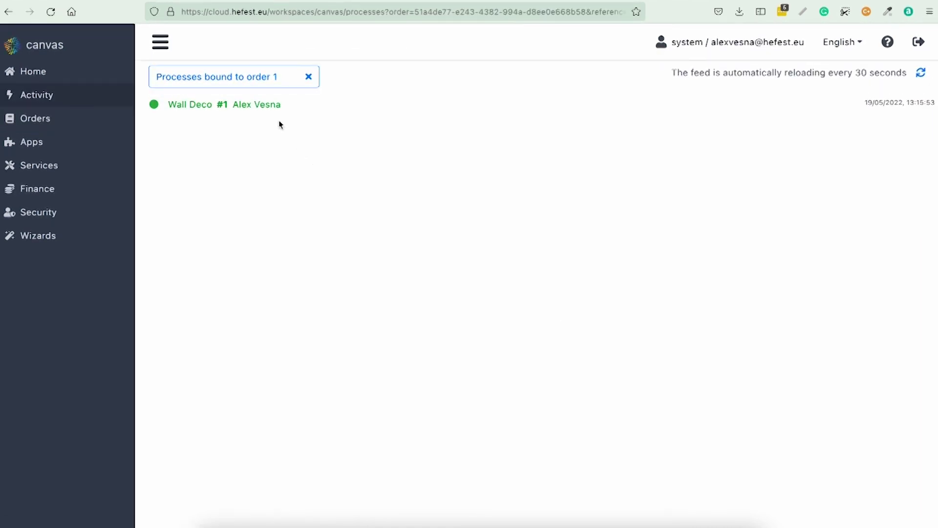
Generate the Wall Deco result-files ZIP for the 30 x 40 Canvas and save it
{"action": "left_click", "coordinate": [264, 107]}
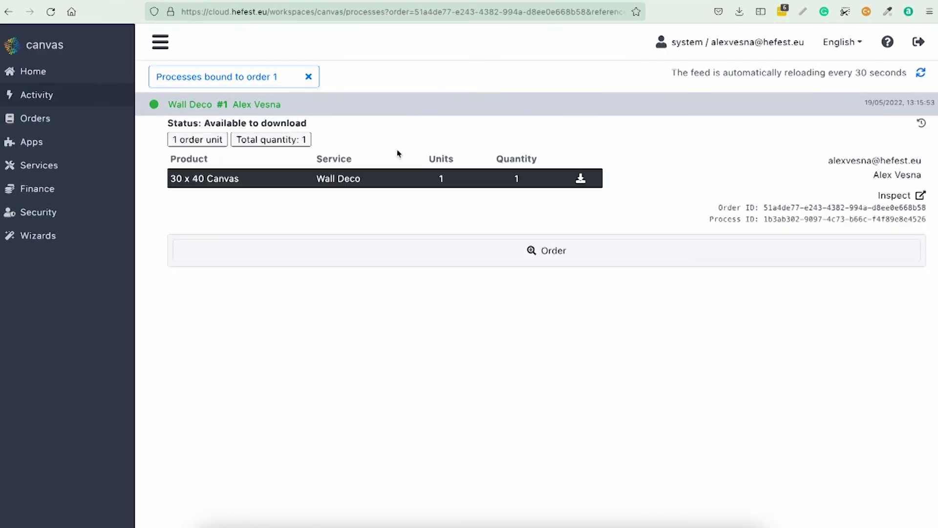
{"action": "left_click", "coordinate": [580, 177]}
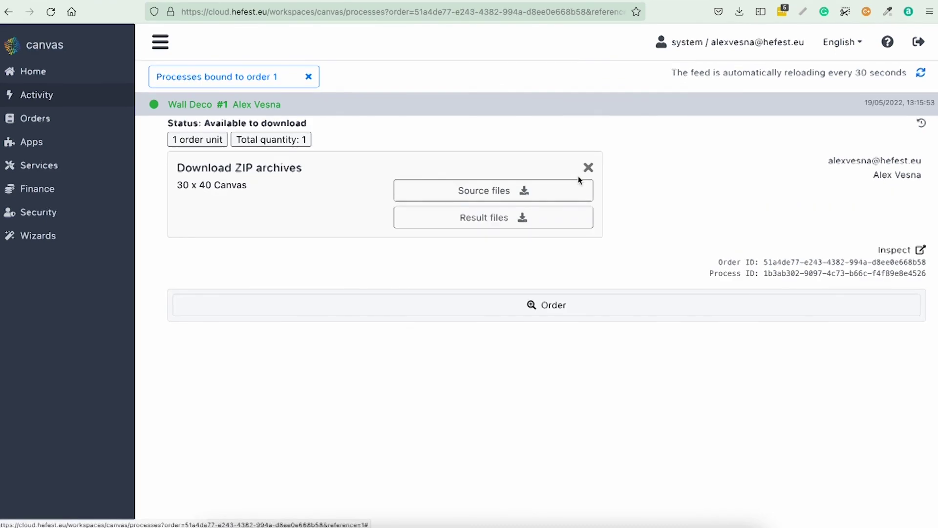
{"action": "left_click", "coordinate": [549, 220]}
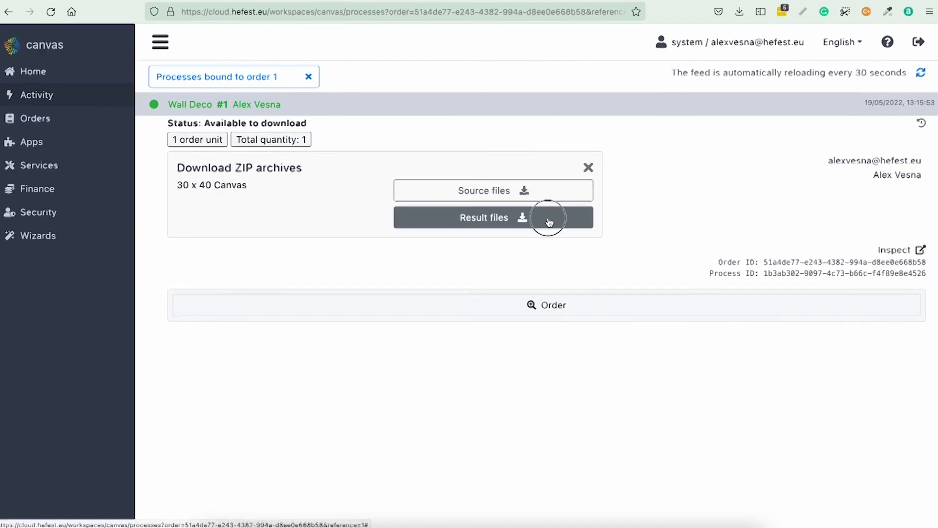
{"action": "left_click", "coordinate": [549, 219]}
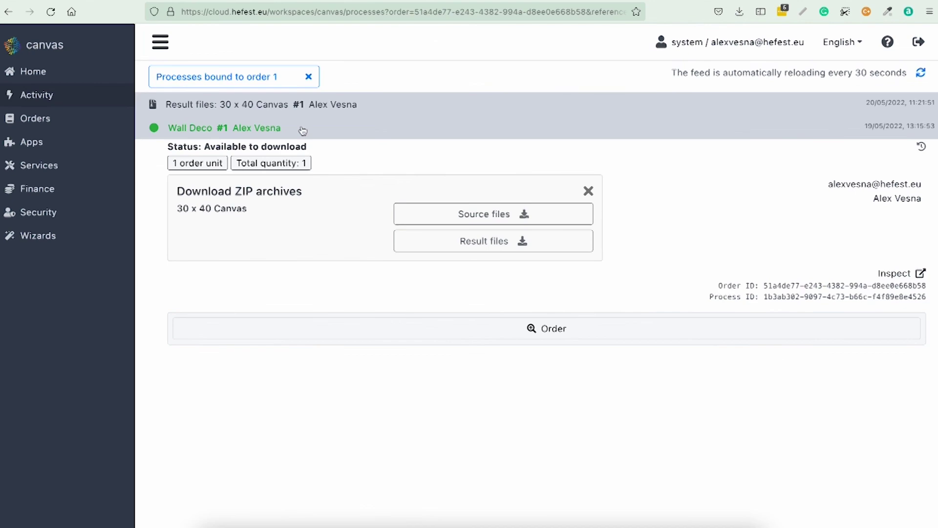
{"action": "left_click", "coordinate": [331, 105]}
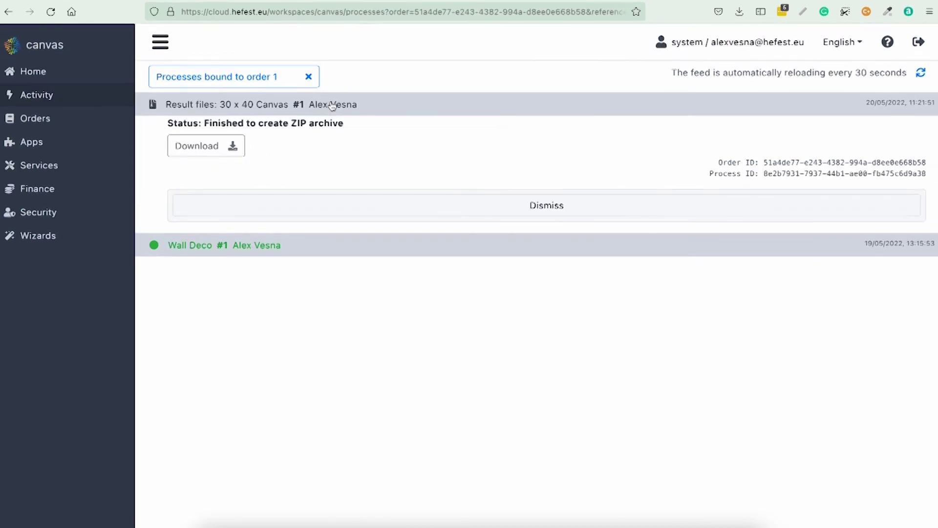
{"action": "left_click", "coordinate": [238, 150]}
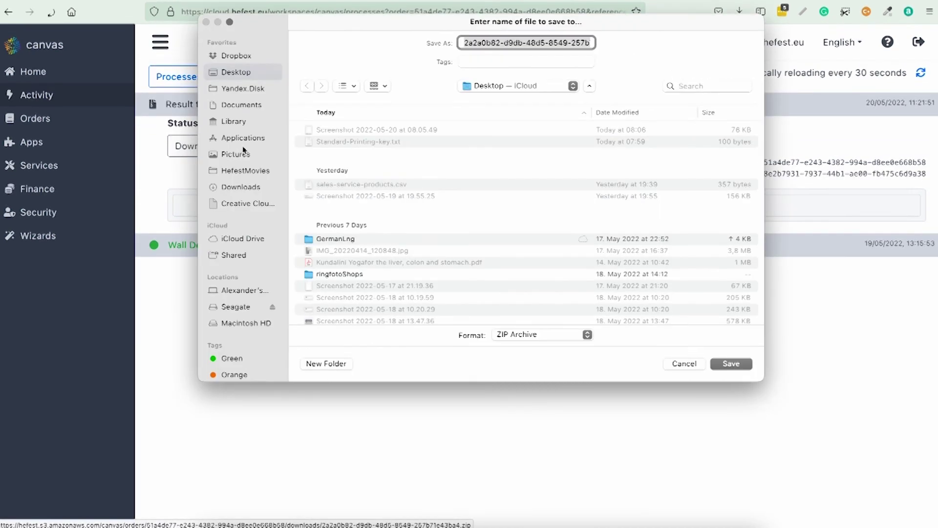
{"action": "left_click", "coordinate": [731, 364]}
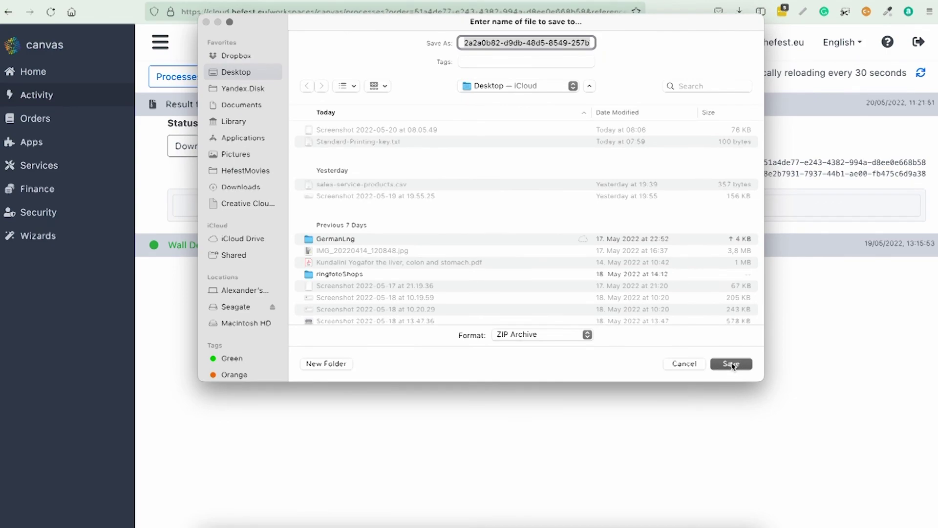